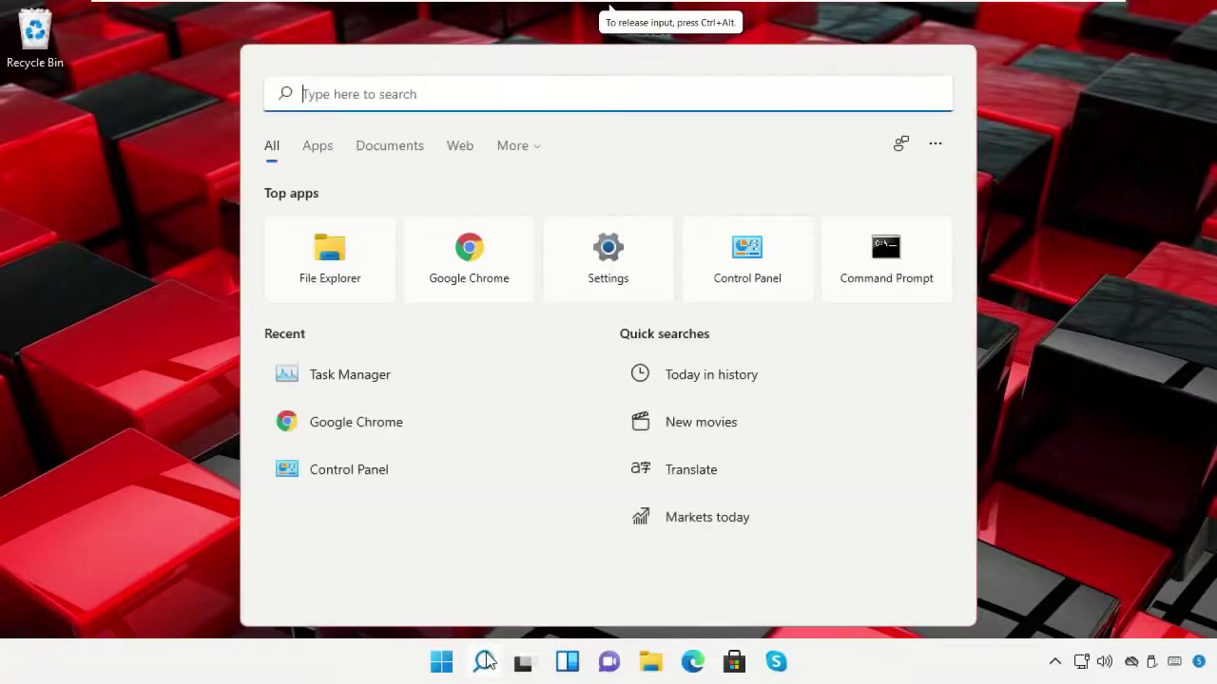
Open Task Manager from Windows search and start a new task, browsing for its program file.
type("task man")
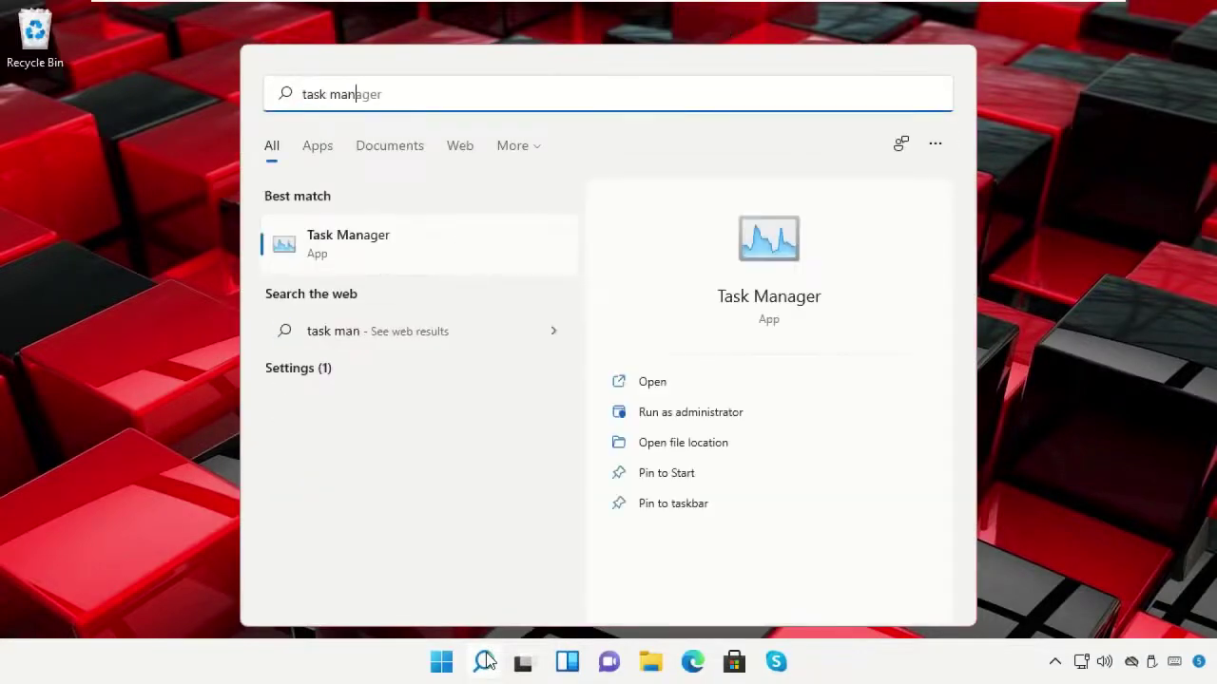
type("ger")
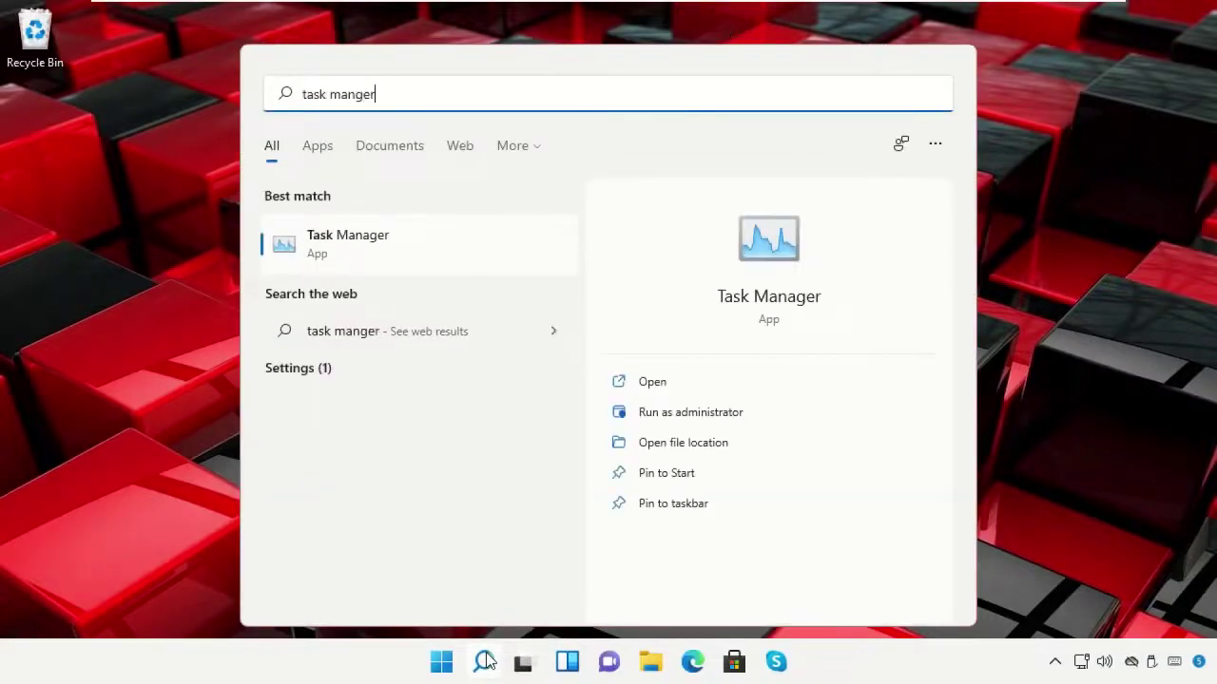
left_click(347, 245)
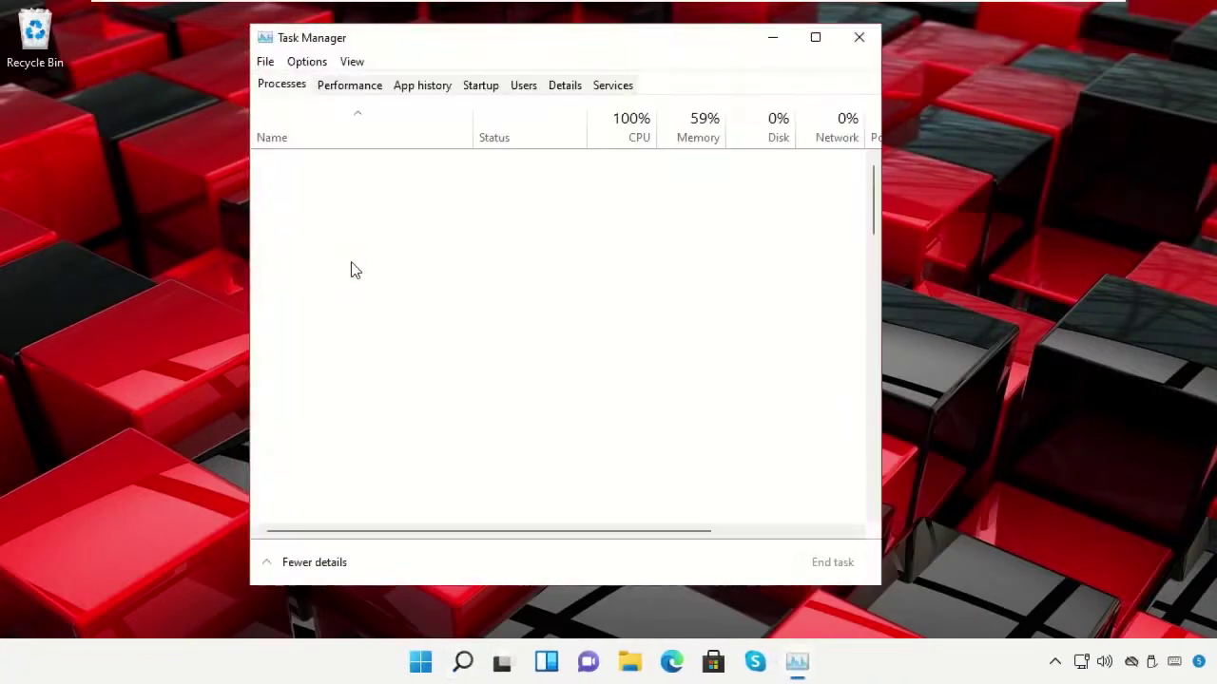
left_click(265, 63)
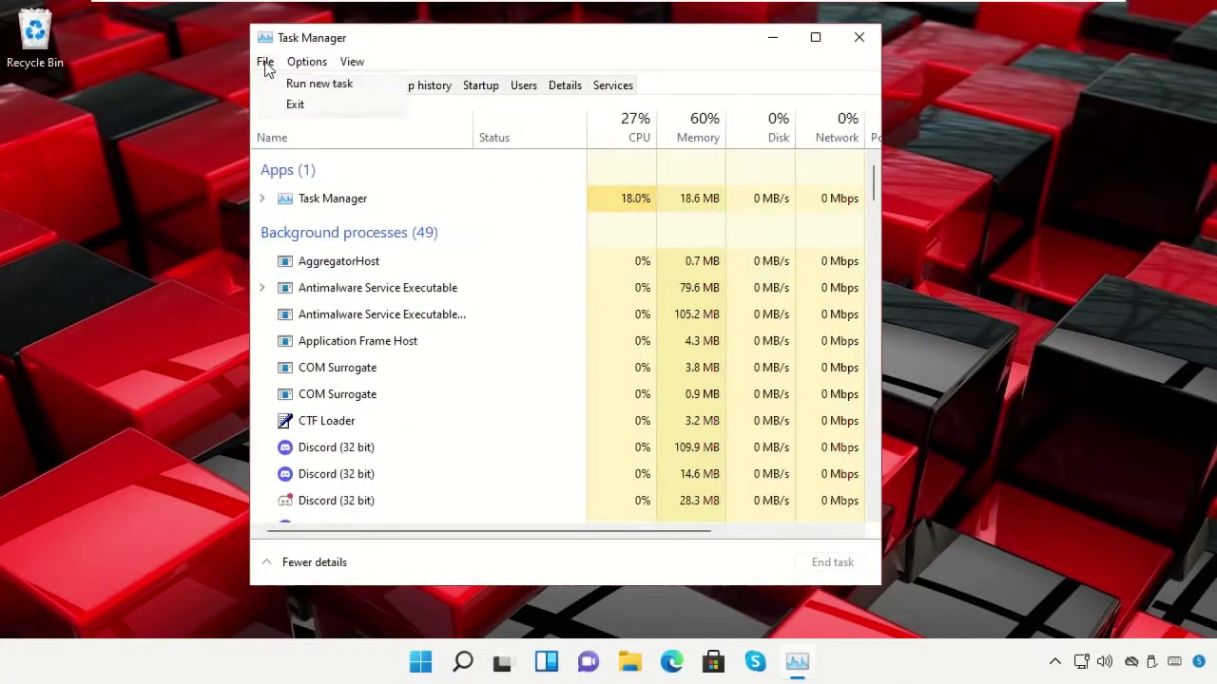
left_click(290, 83)
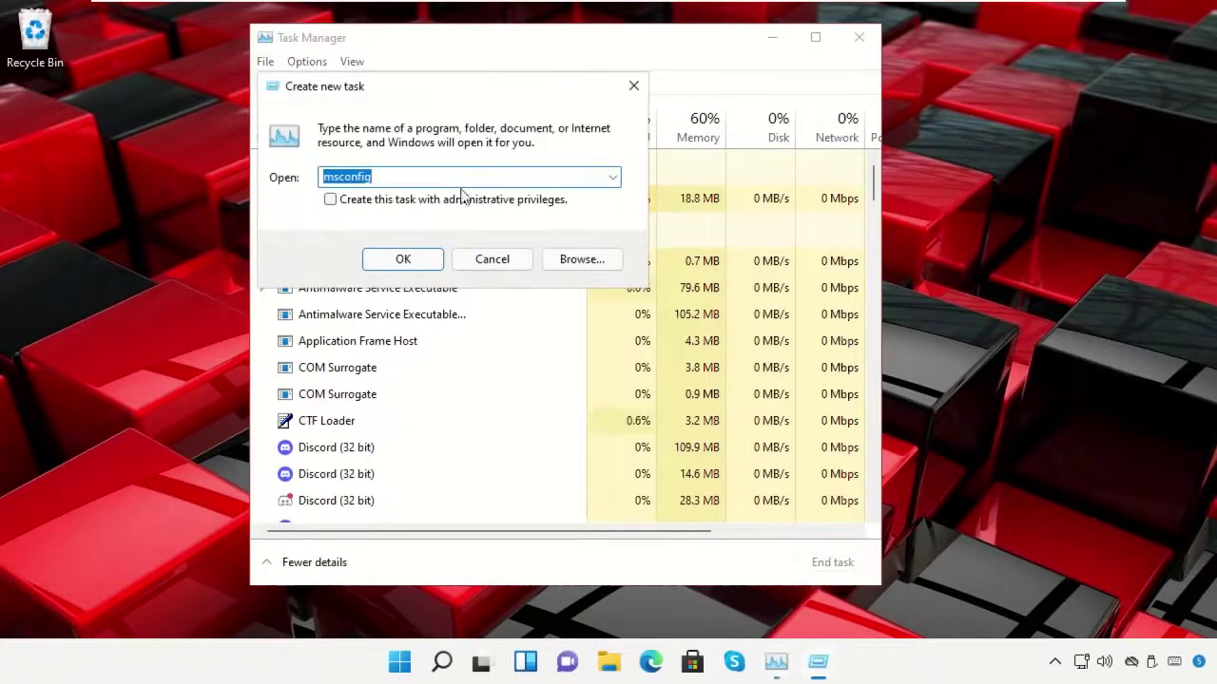
left_click(582, 262)
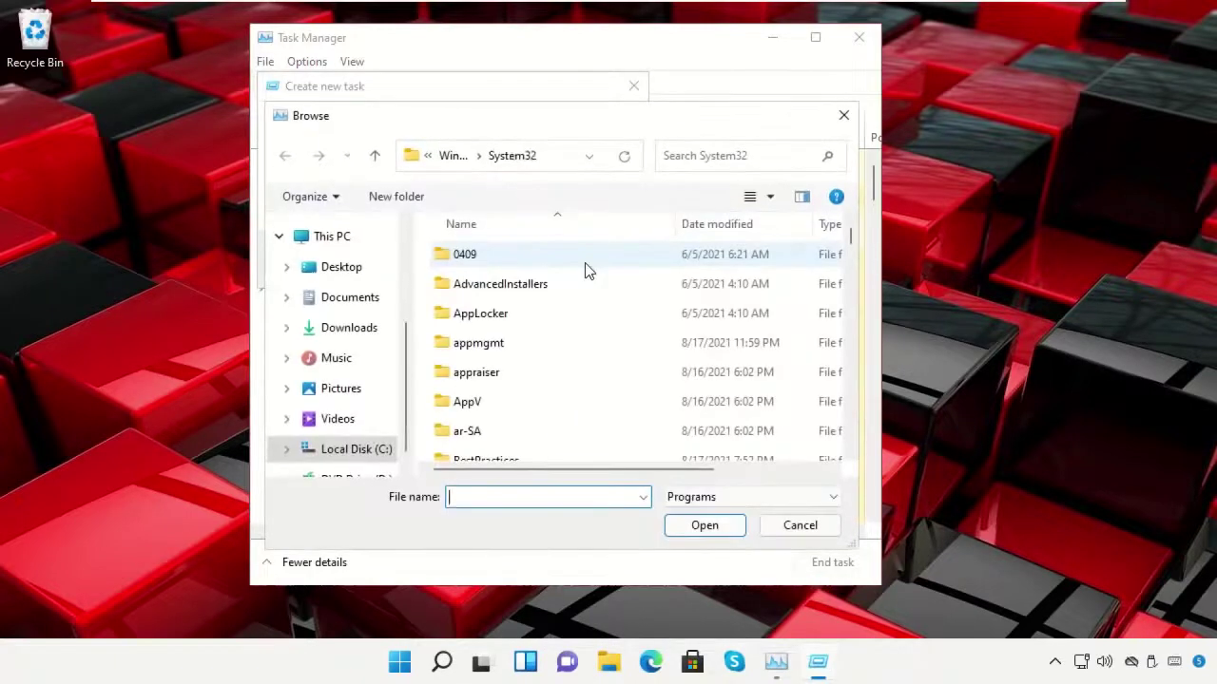
Browse to the C:\Windows\System32 folder by way of This PC and Local Disk (C:).
left_click(361, 455)
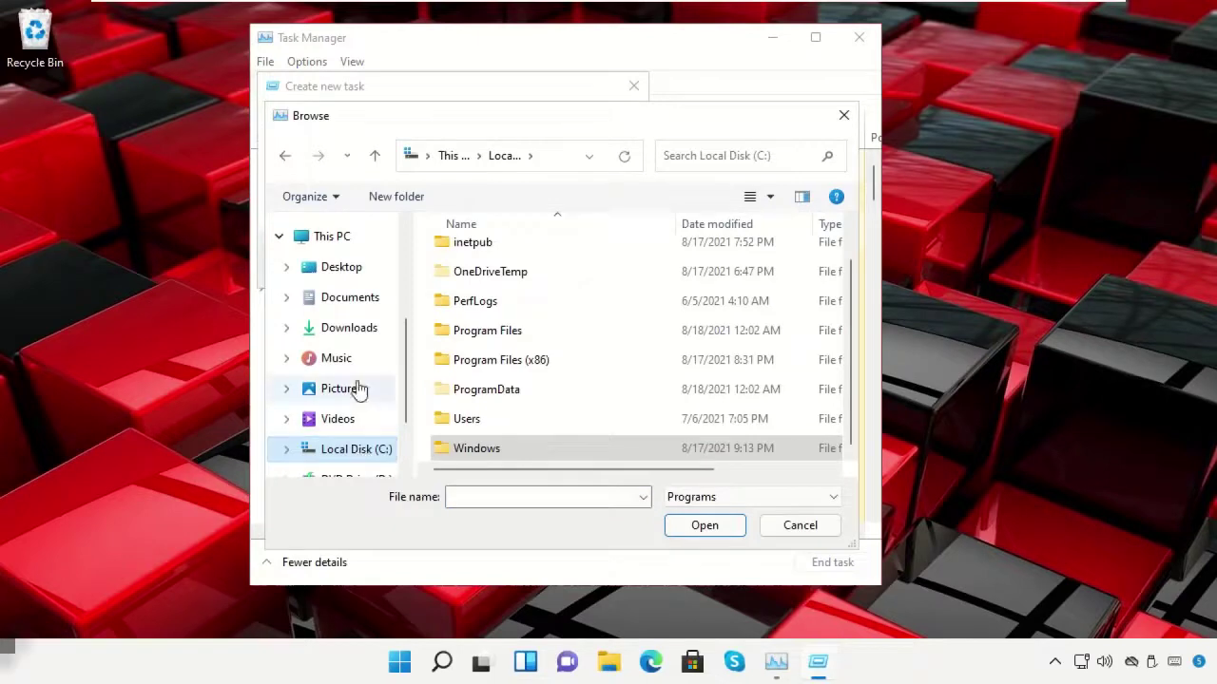
left_click(342, 242)
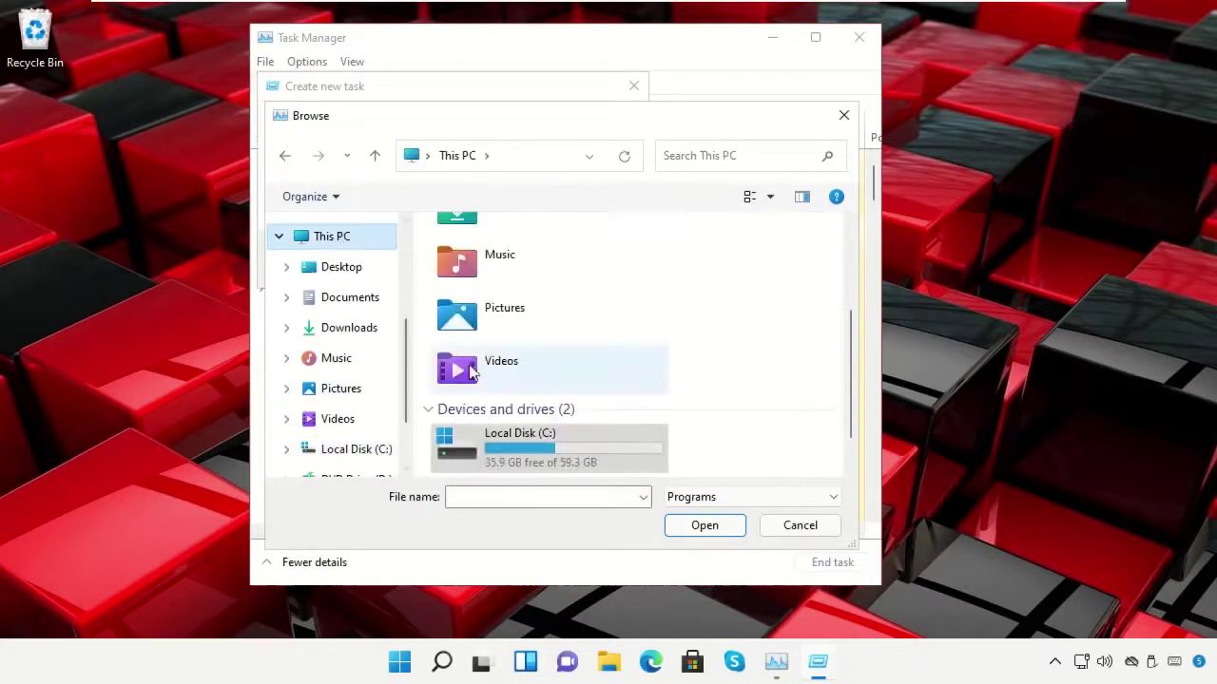
double_click(519, 445)
scroll(521, 404, "down", 1)
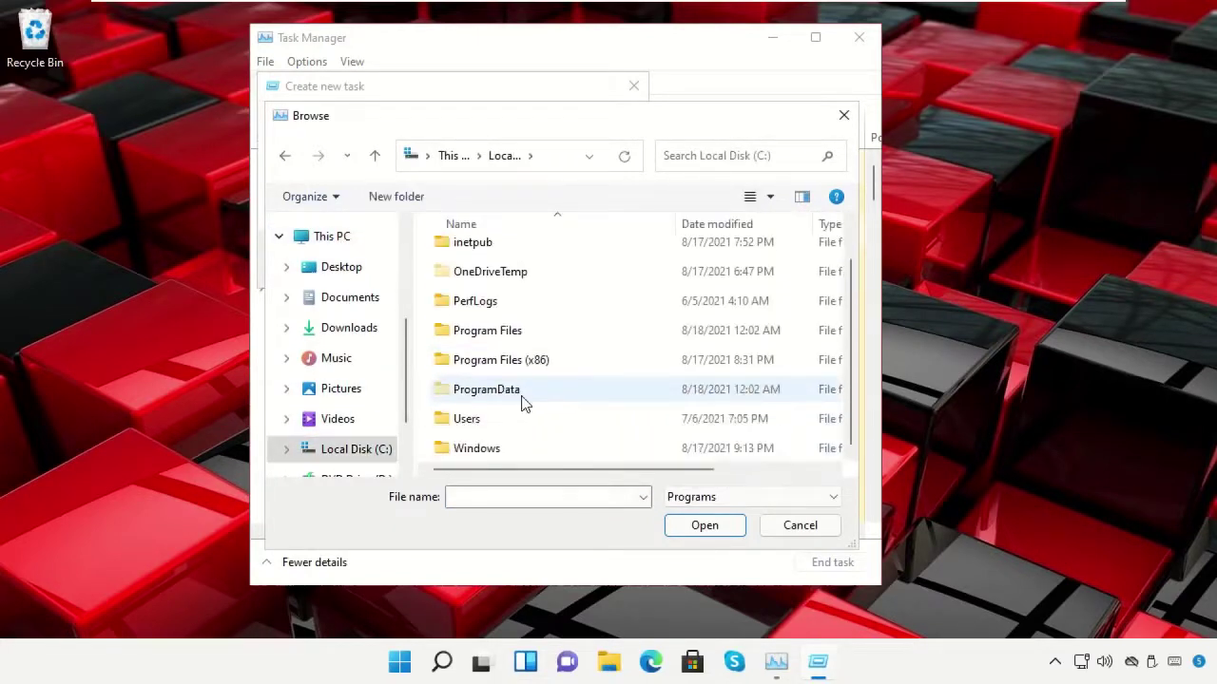
double_click(504, 448)
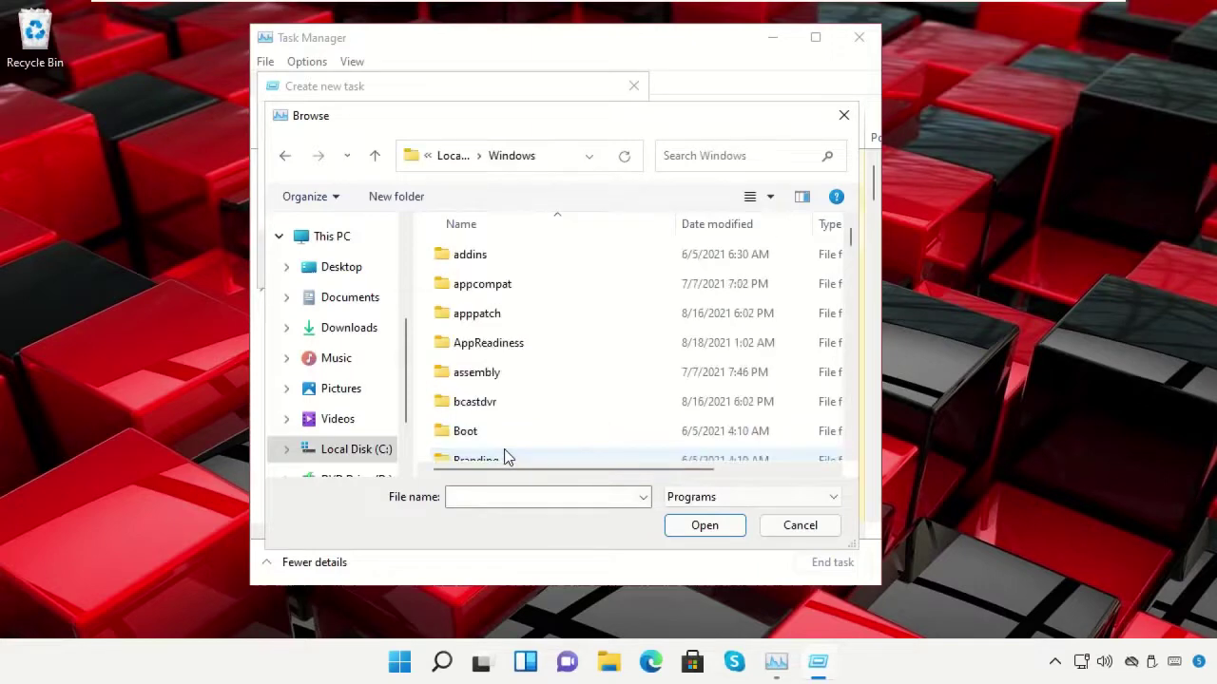
scroll(502, 388, "down", 3)
scroll(502, 387, "down", 10)
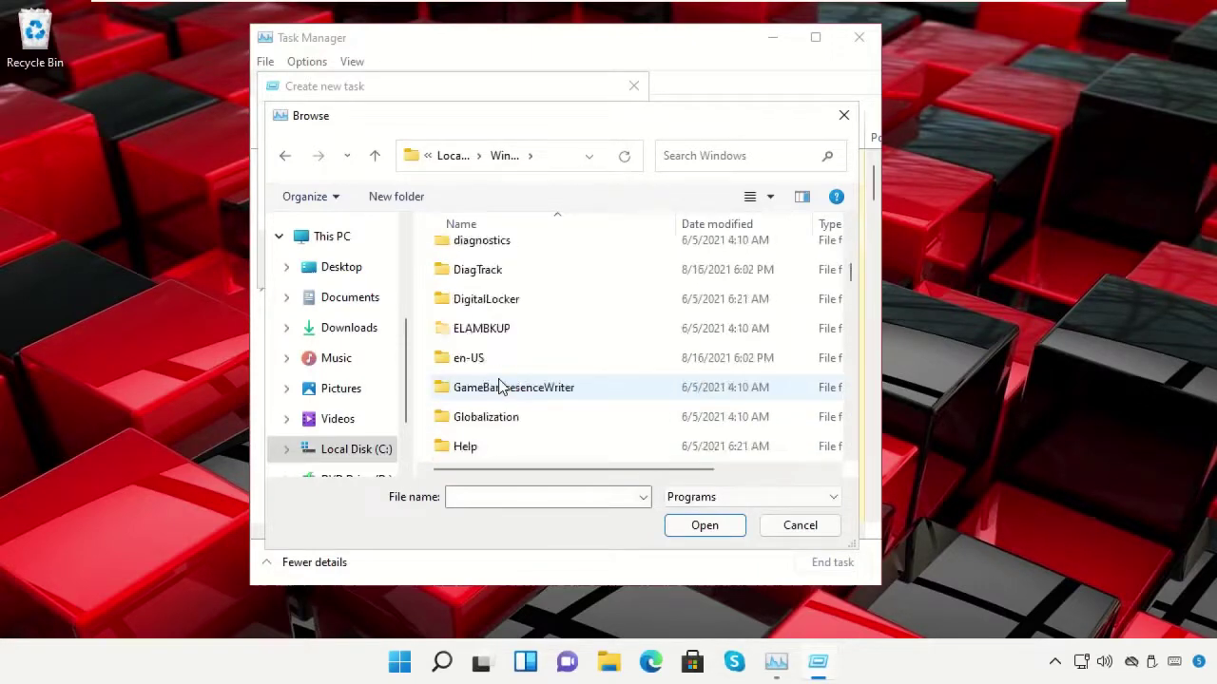
scroll(502, 388, "down", 7)
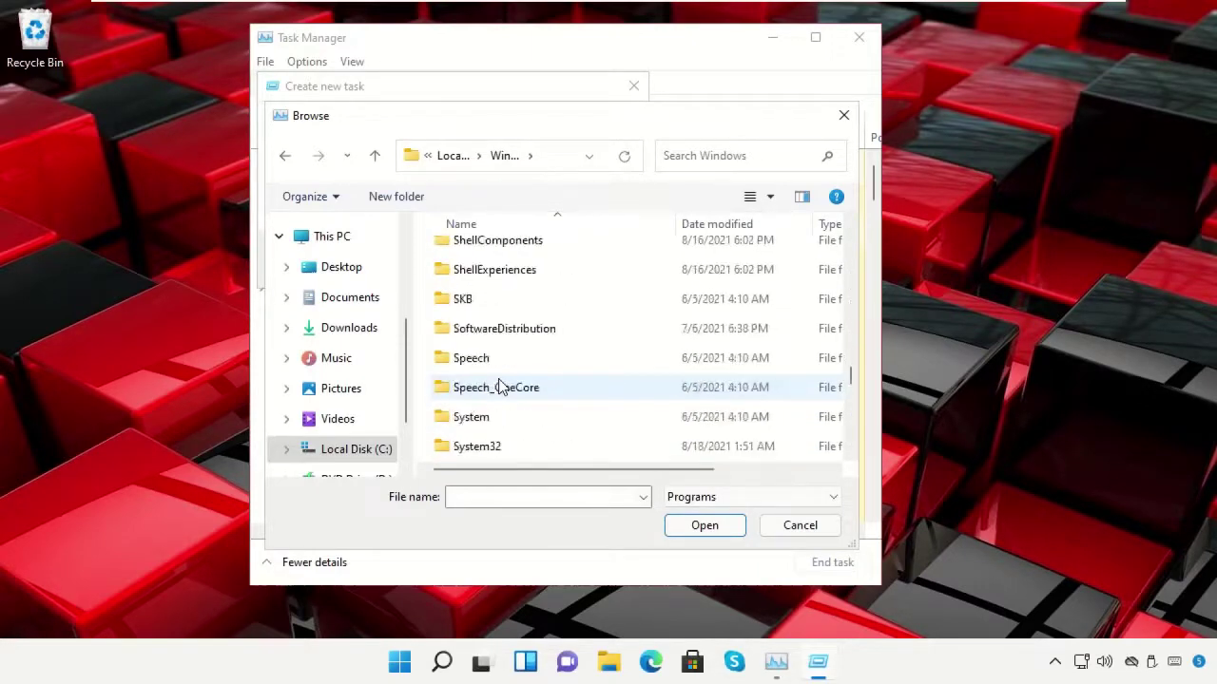
left_click(496, 367)
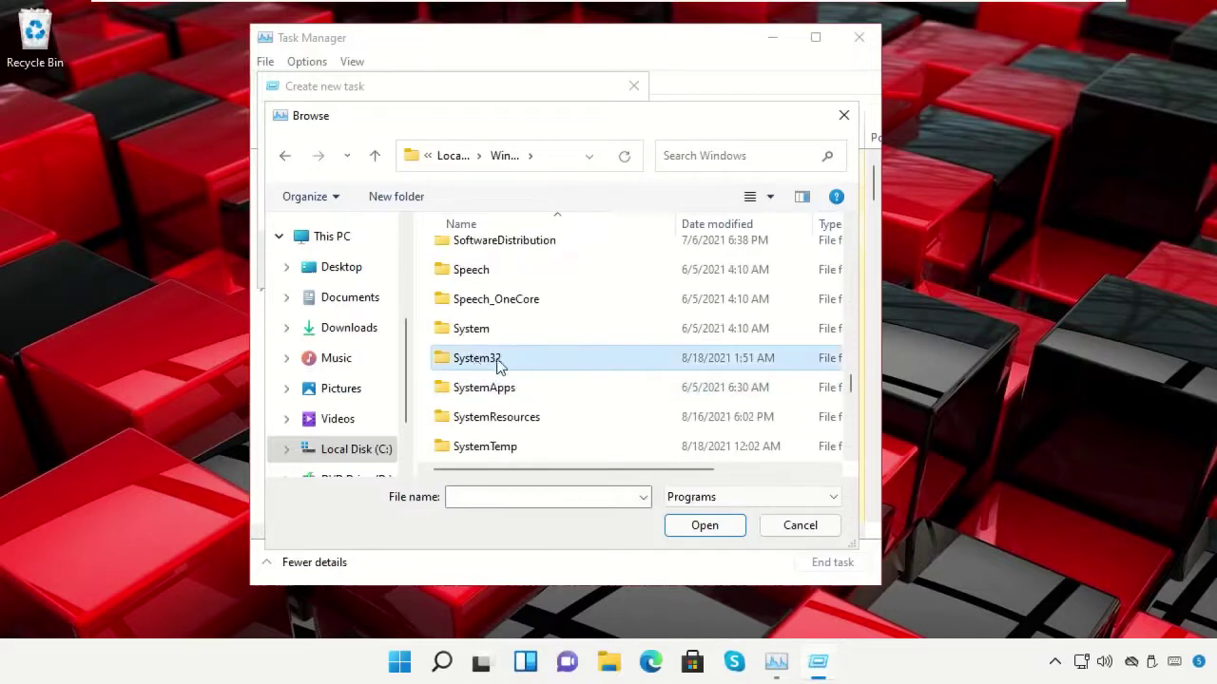
left_click(704, 525)
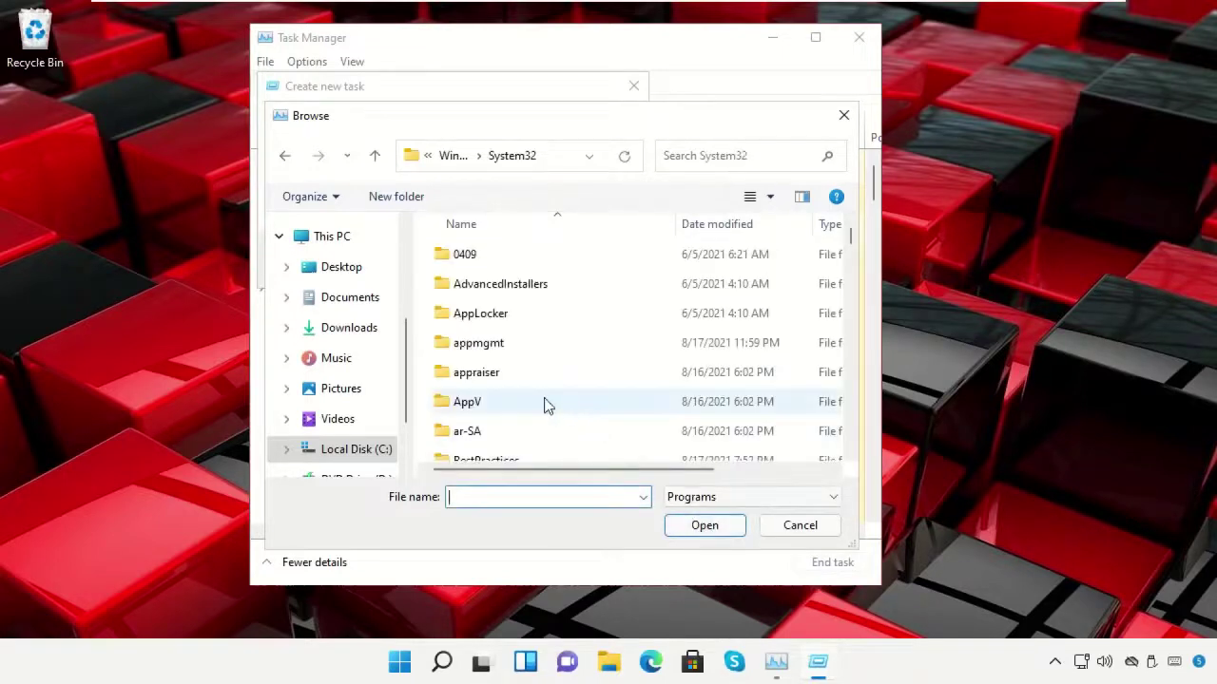
Choose cmd in the System32 folder and run it as a new task with administrative privileges.
key("c")
key("h")
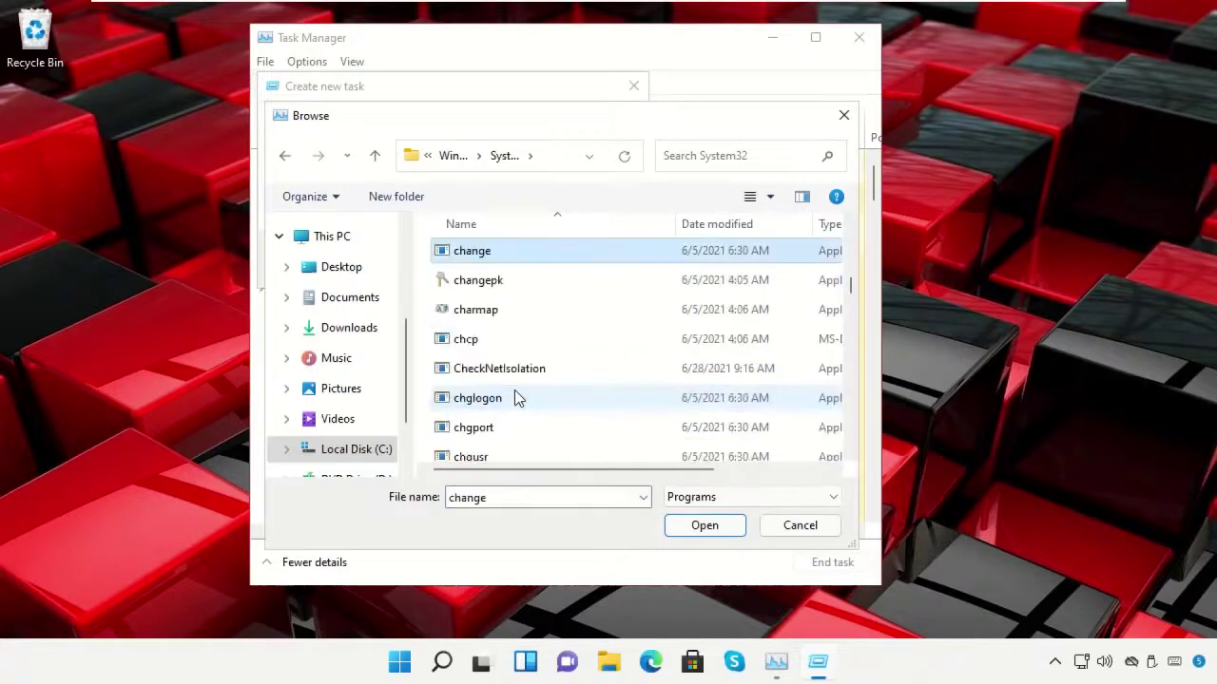
scroll(518, 398, "down", 7)
scroll(516, 397, "up", 1)
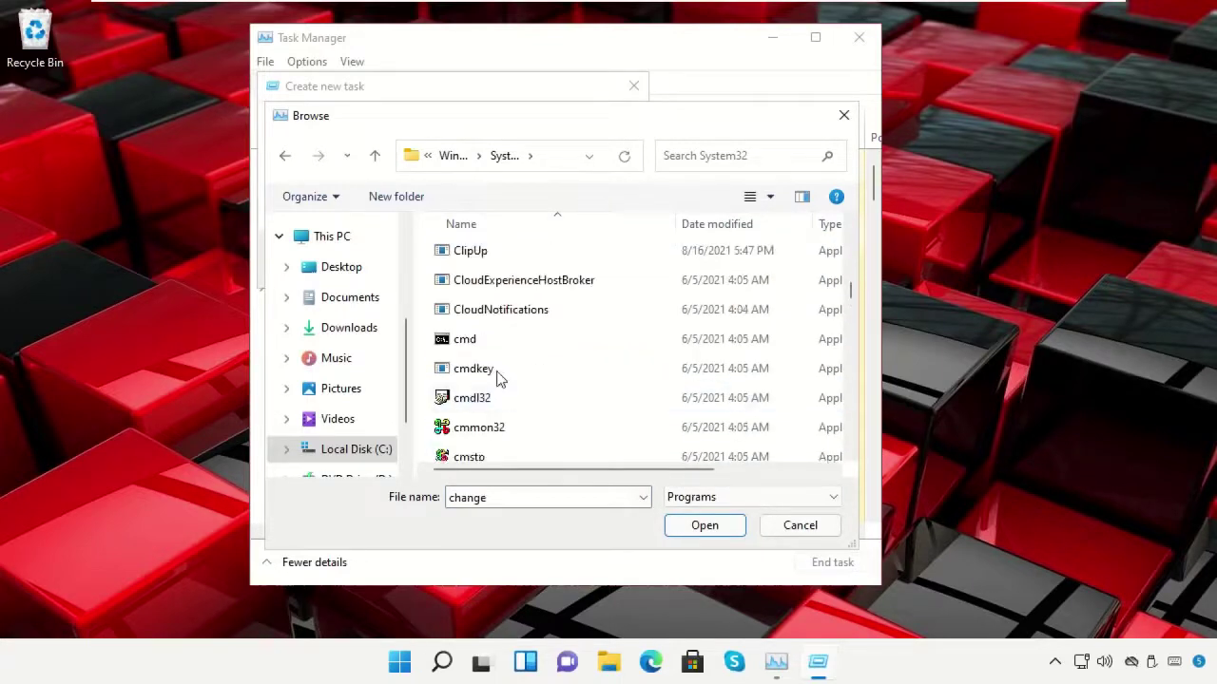
left_click(475, 342)
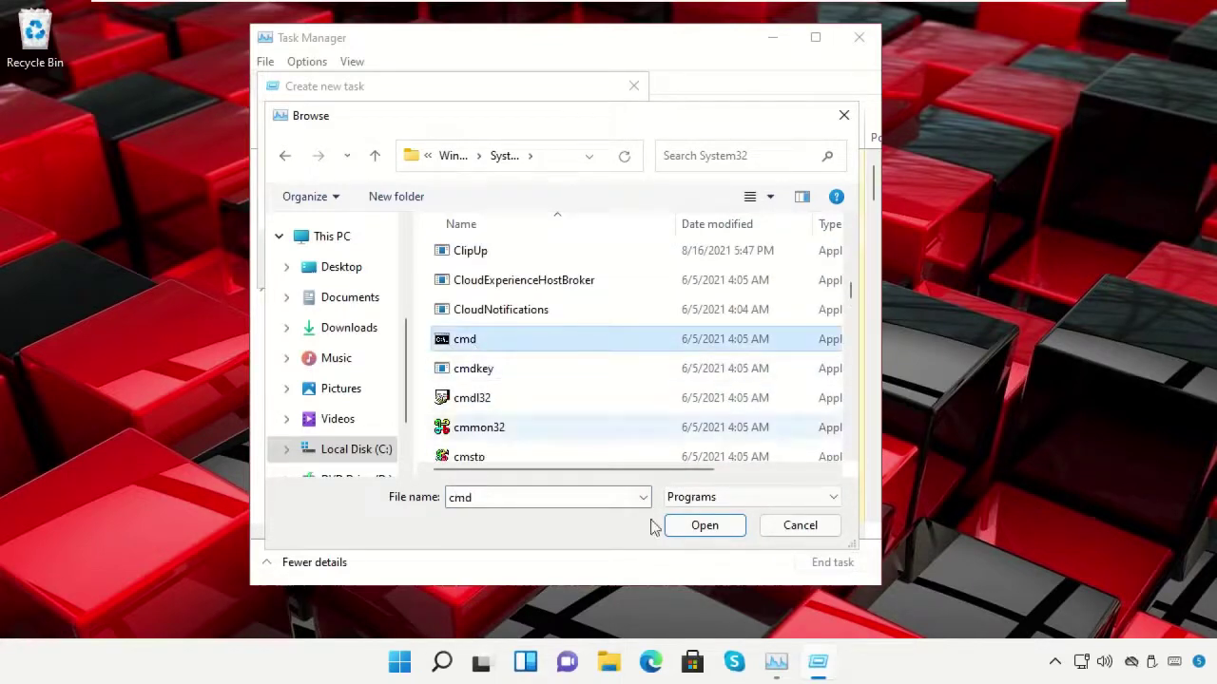
left_click(704, 525)
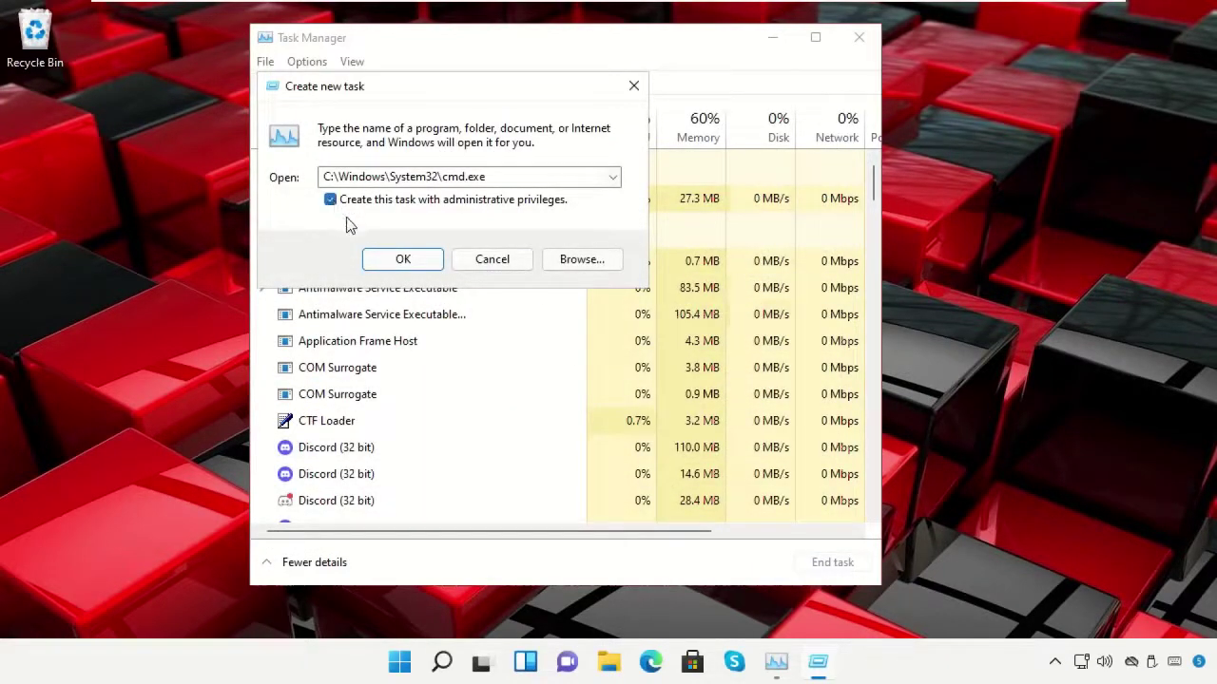
left_click(403, 259)
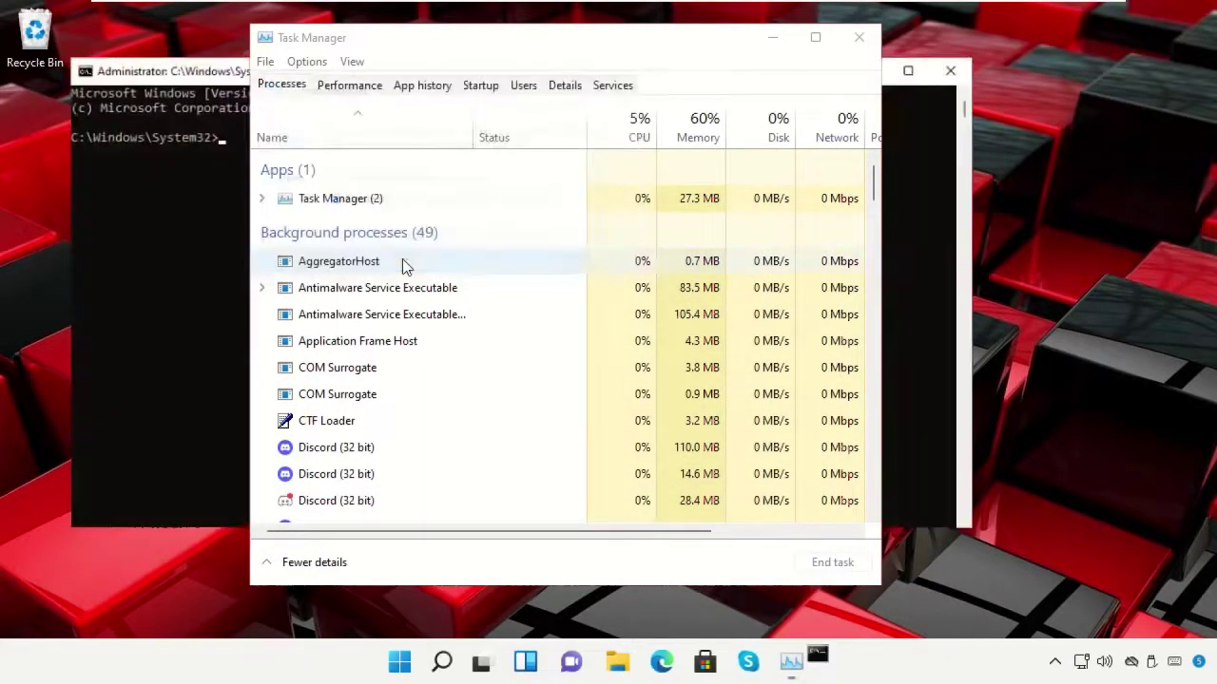
Close Task Manager, run gpupdate in the administrator Command Prompt, and leave it with exit.
left_click(863, 41)
left_click_drag(58, 51, 290, 131)
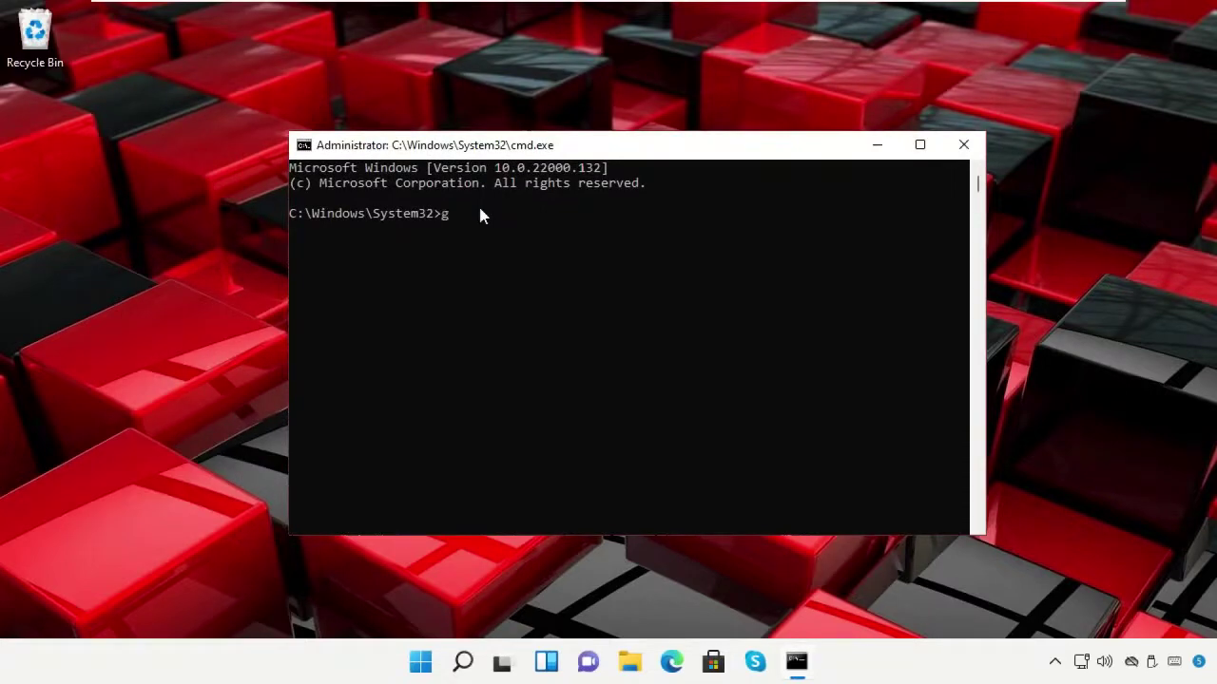
type("gpupdate")
key("Return")
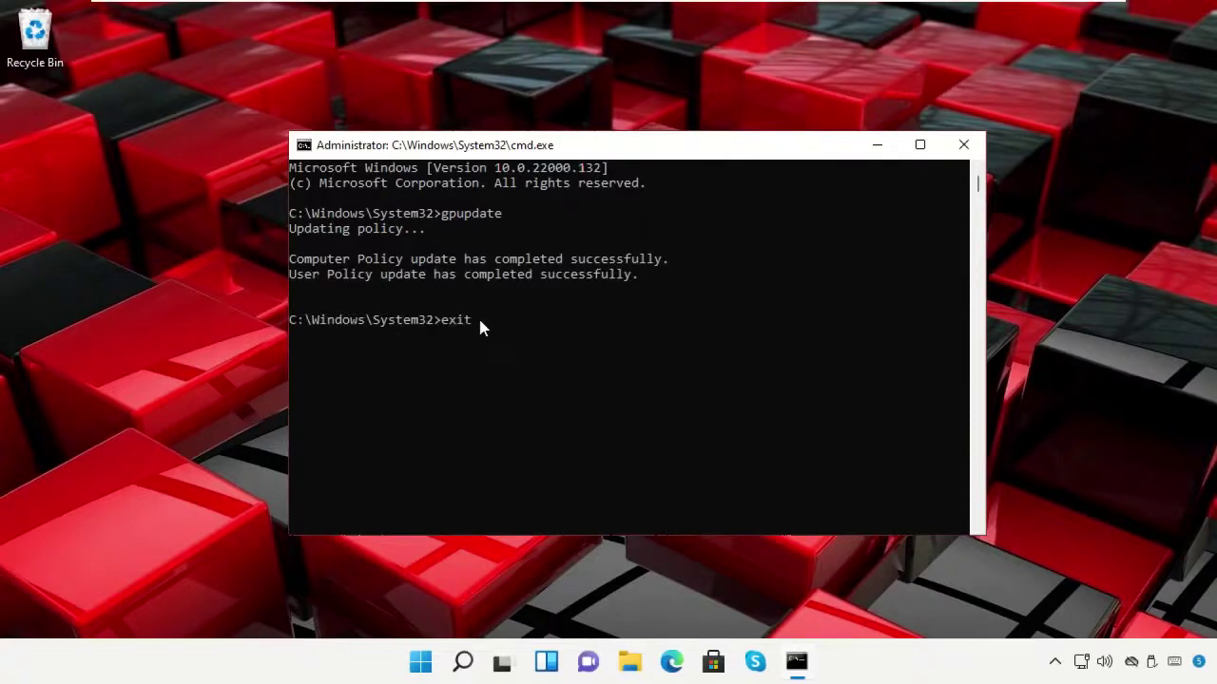
key("Return")
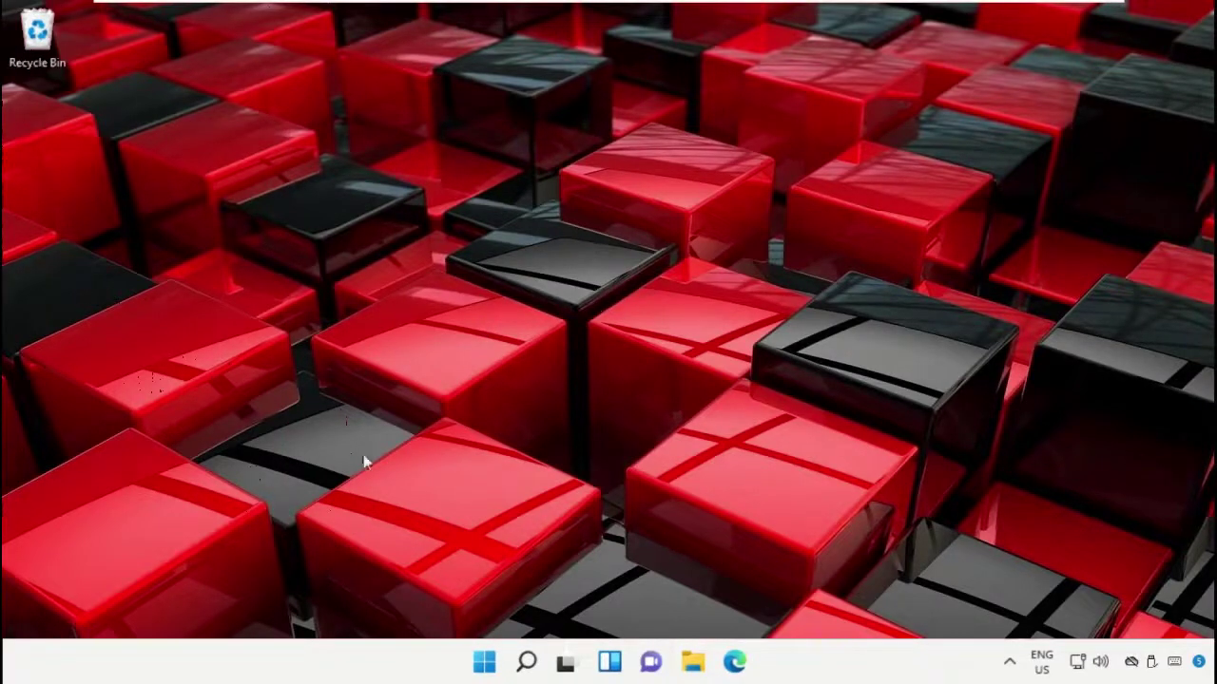
Search Windows for Registry Editor and open it.
left_click(526, 663)
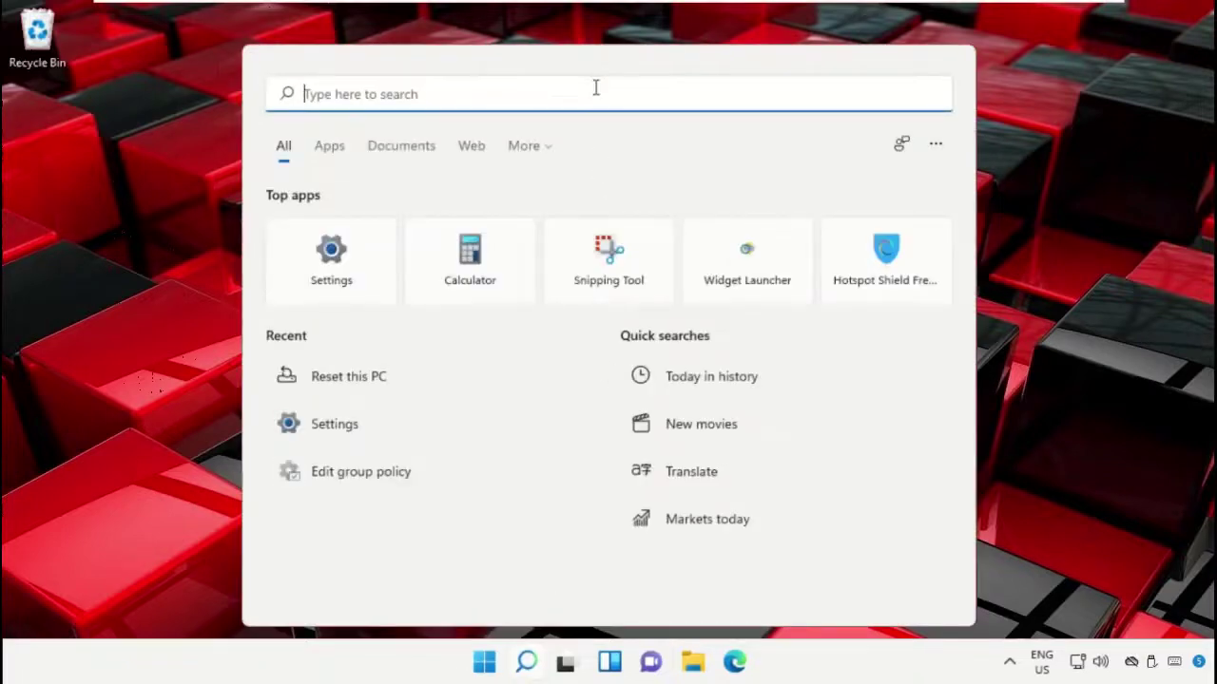
type("Registry Editor")
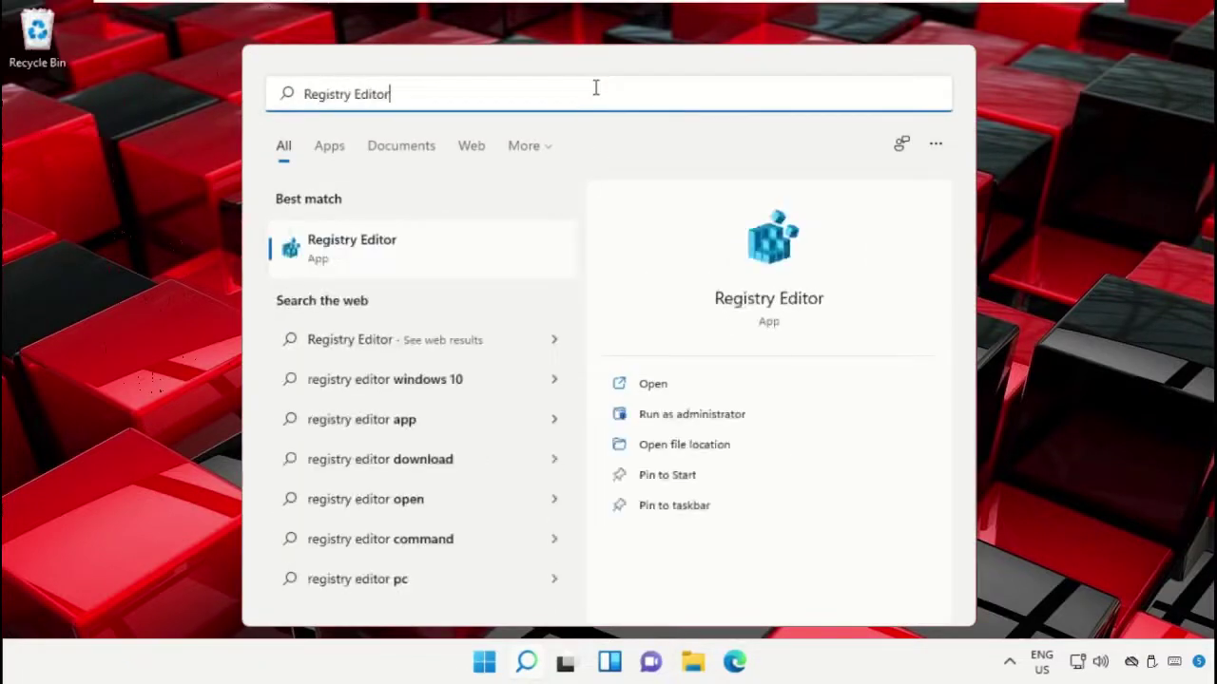
left_click(338, 249)
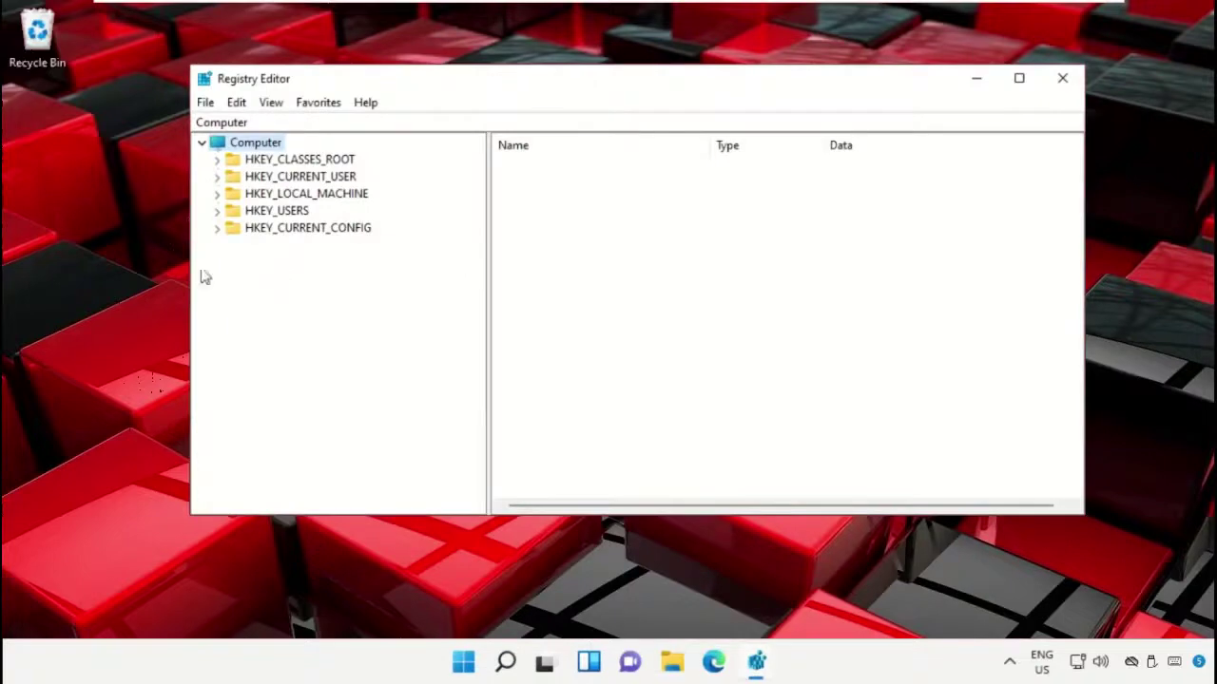
Expand HKEY_CURRENT_USER\AppEvents\EventLabels in the registry and select the WindowsLogoff key.
left_click(290, 177)
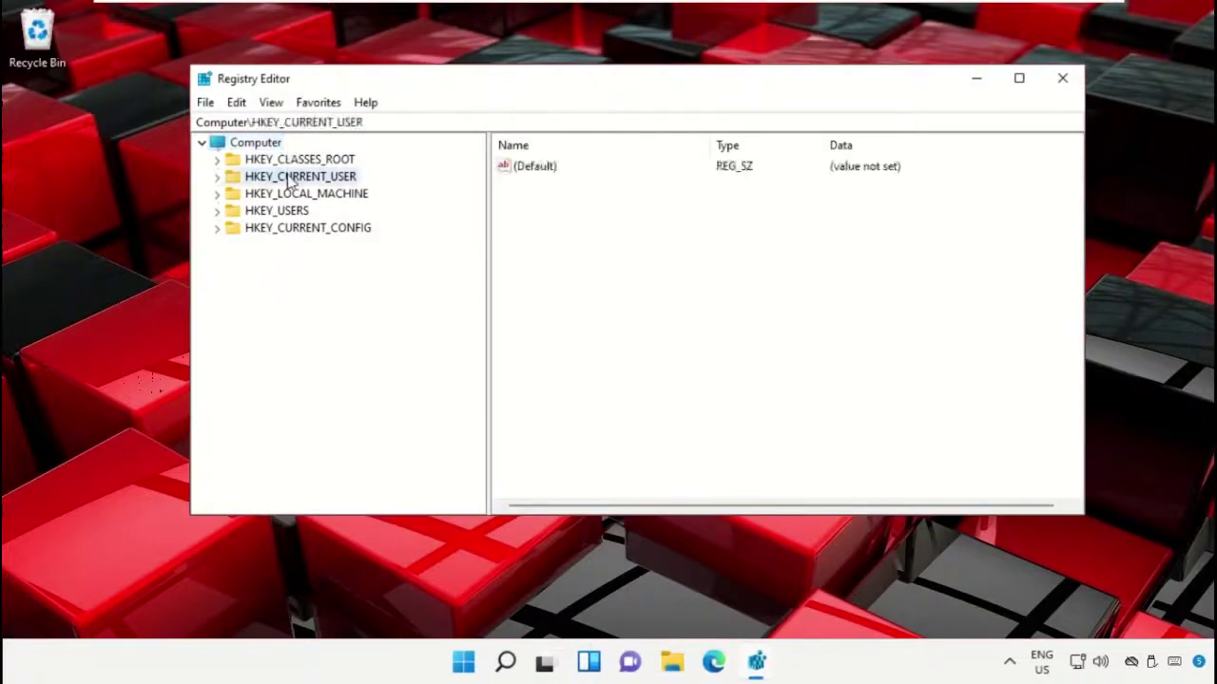
left_click(218, 178)
left_click(249, 194)
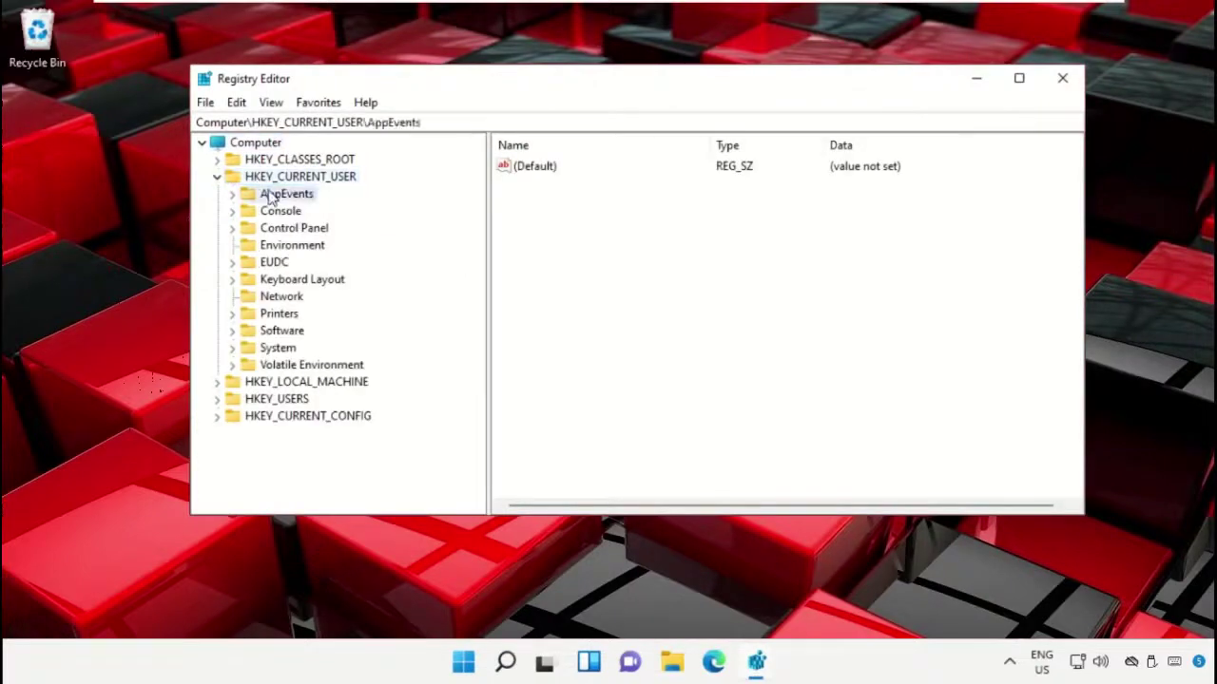
left_click(233, 195)
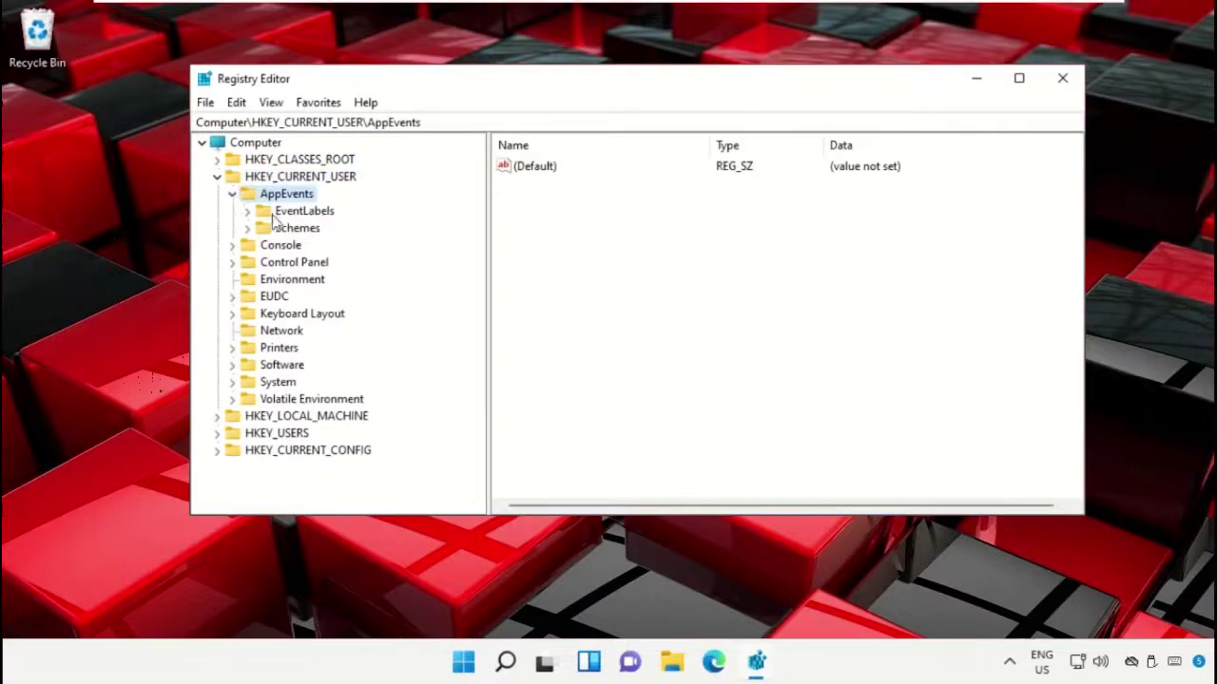
left_click(273, 216)
left_click(248, 211)
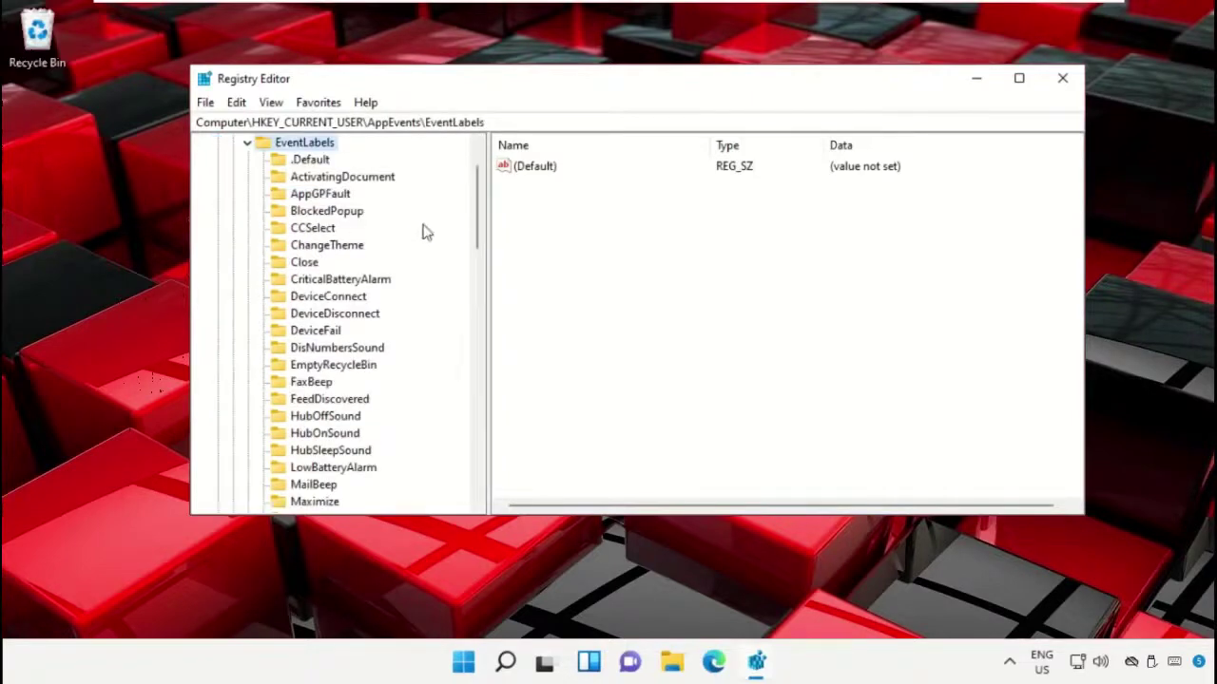
left_click_drag(477, 219, 477, 432)
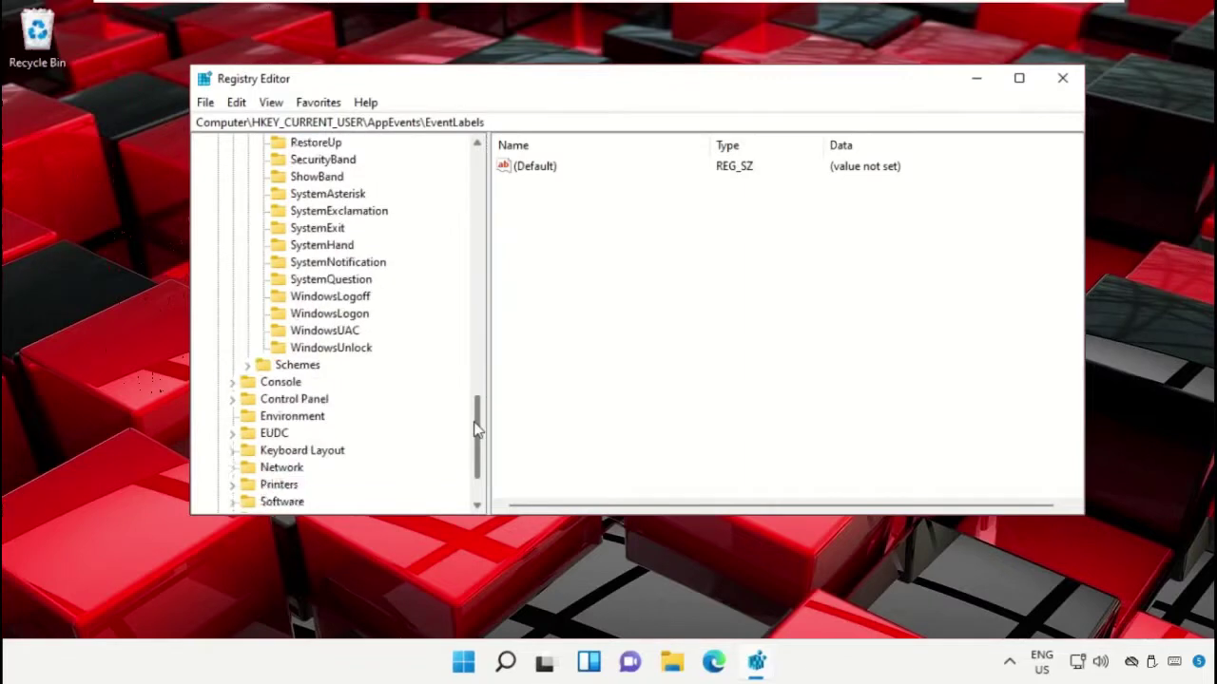
left_click(340, 299)
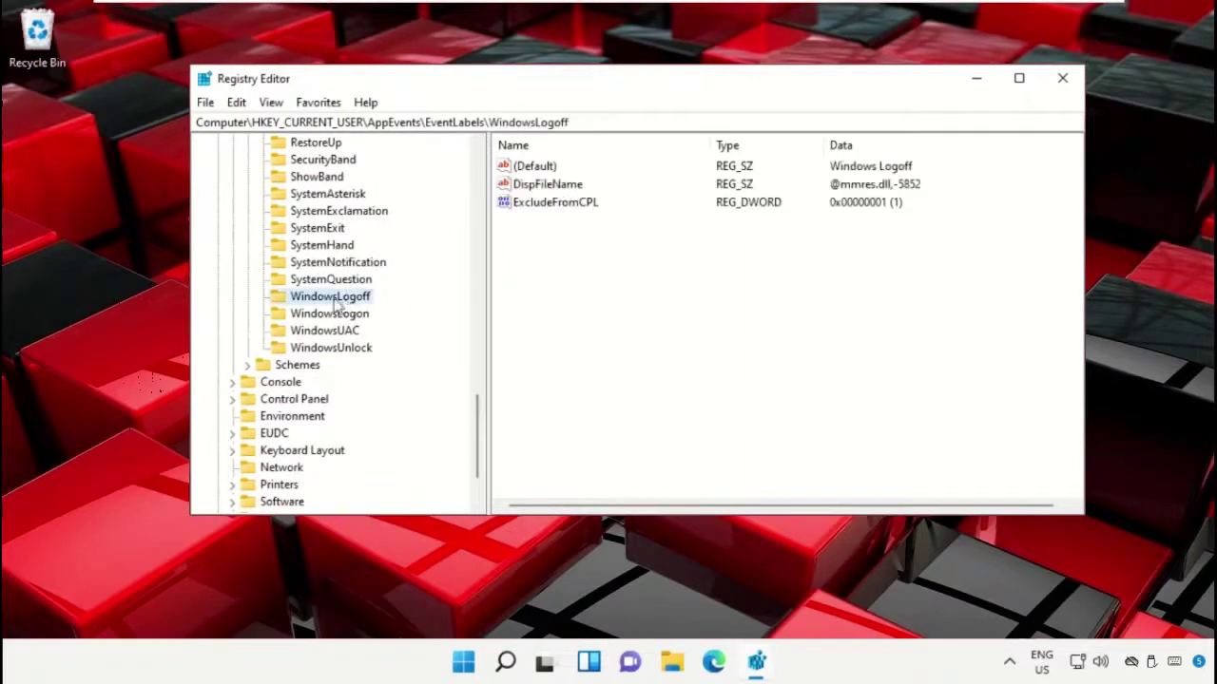
Set the ExcludeFromCPL value data of the WindowsLogoff key to 0 and close Registry Editor.
left_click(568, 205)
right_click(571, 207)
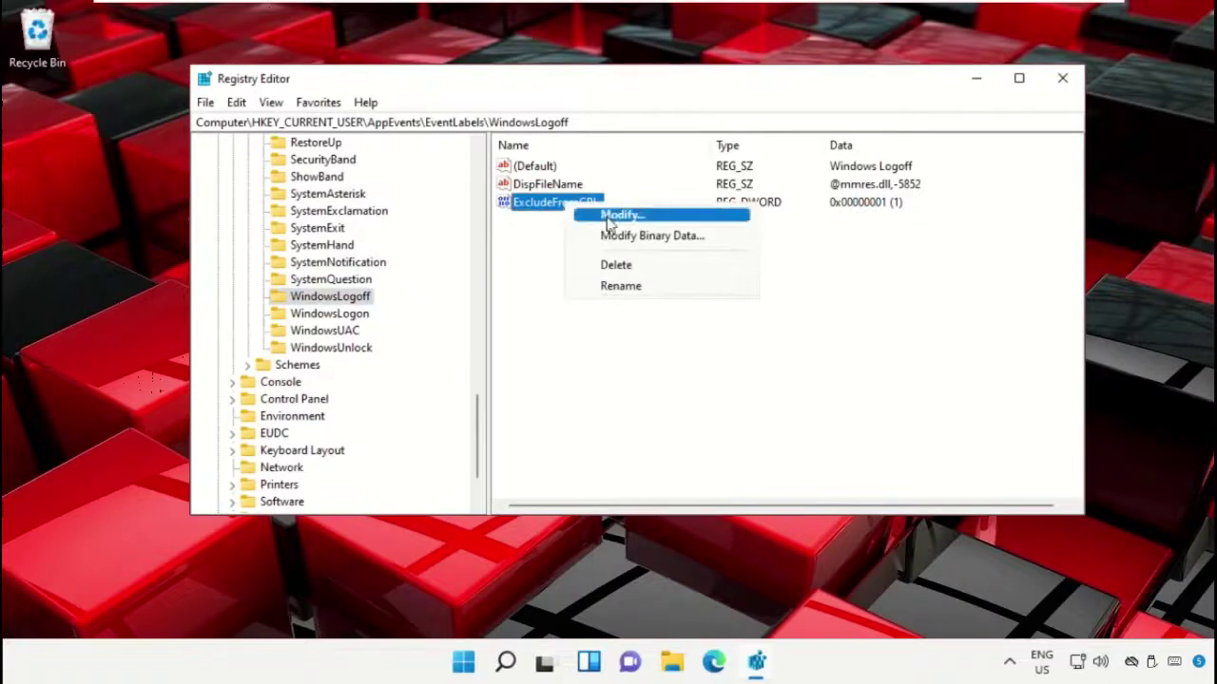
left_click(608, 217)
left_click_drag(472, 174, 635, 94)
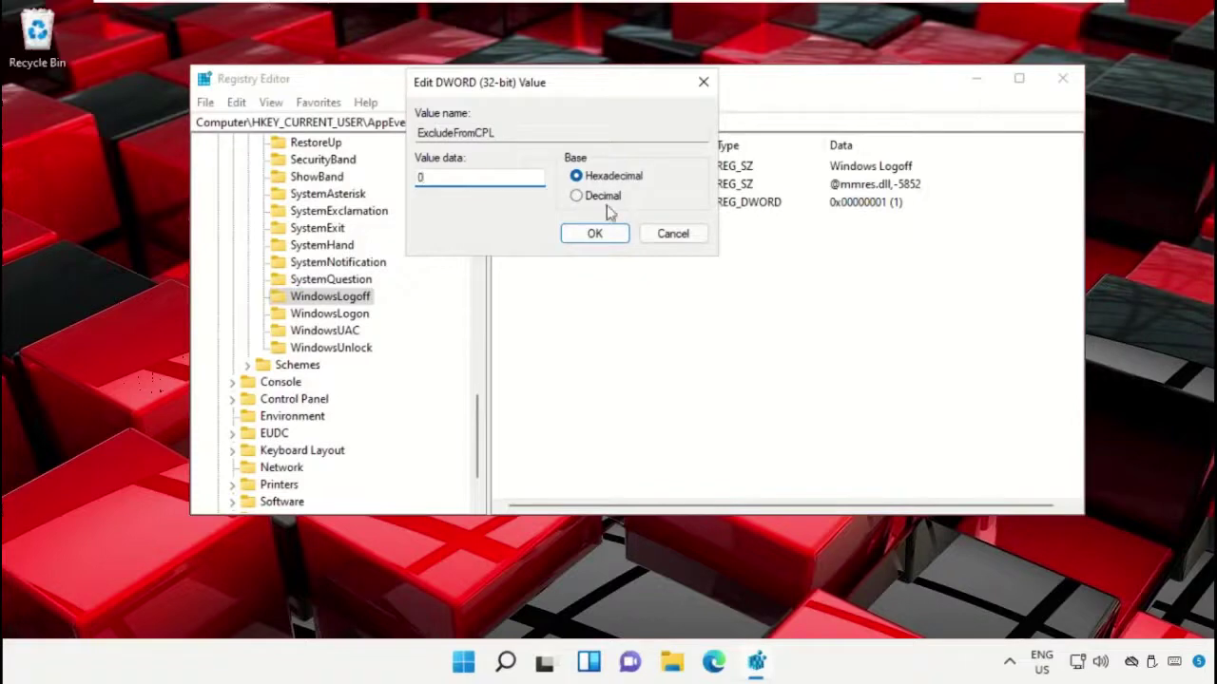
left_click(605, 233)
left_click(669, 317)
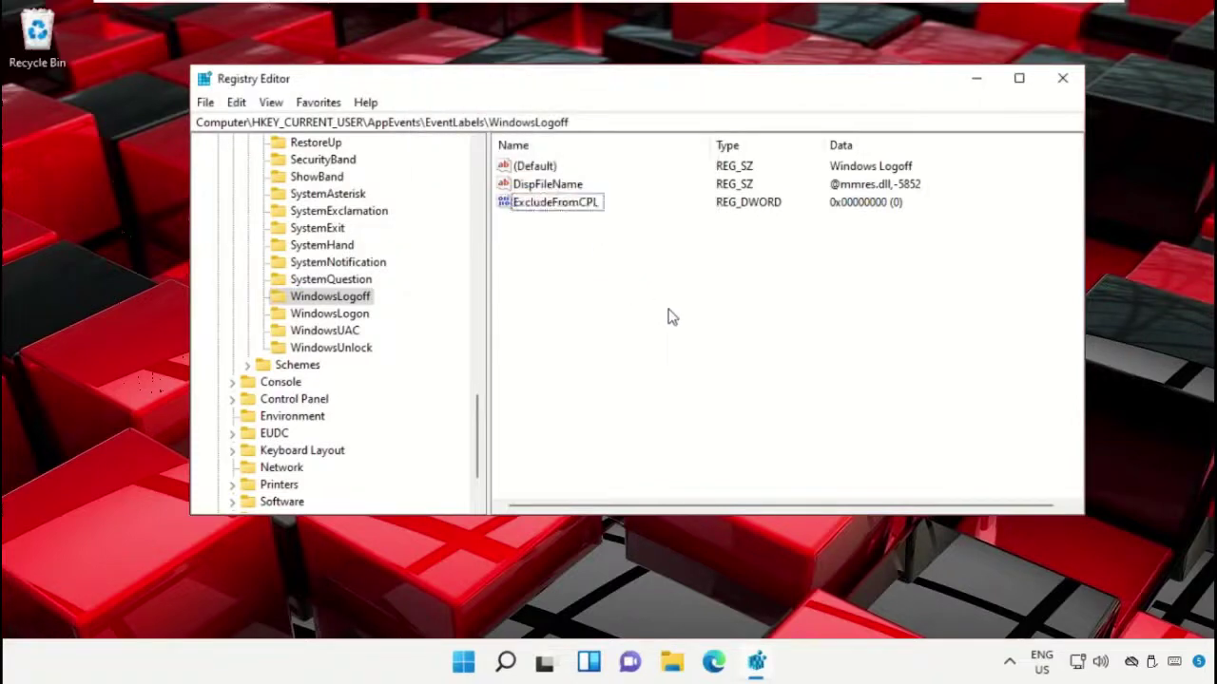
left_click(1061, 84)
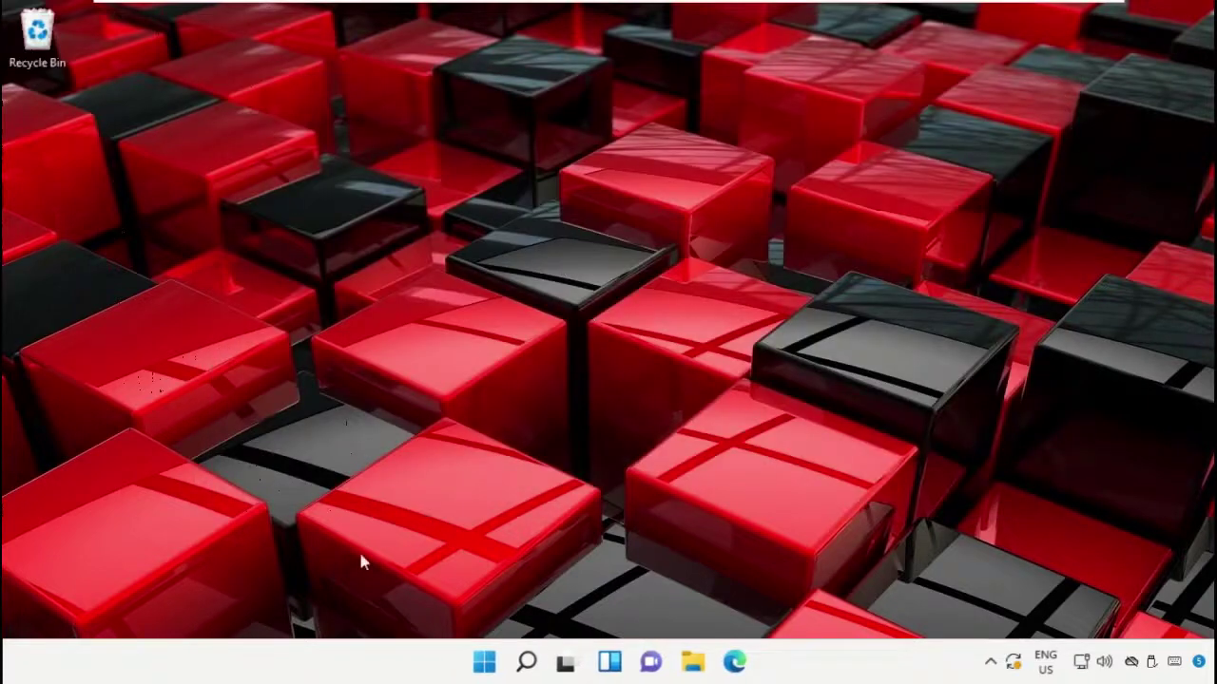
Search Windows for Settings and open the app.
left_click(528, 663)
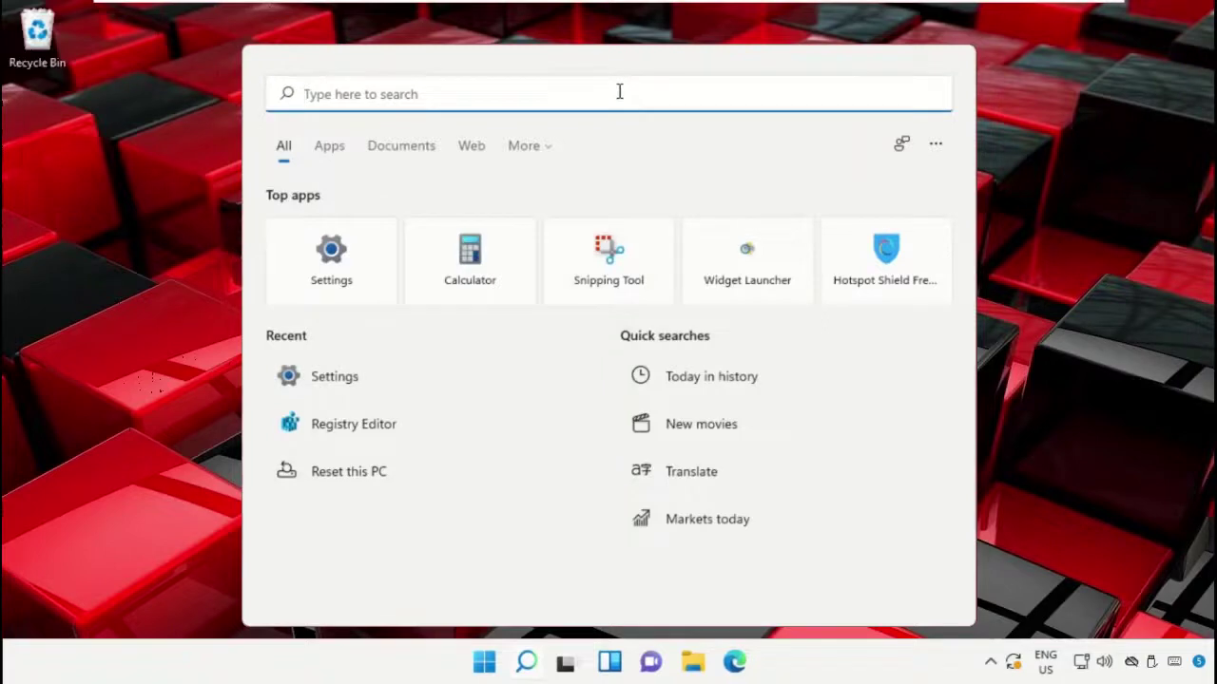
type("Settings")
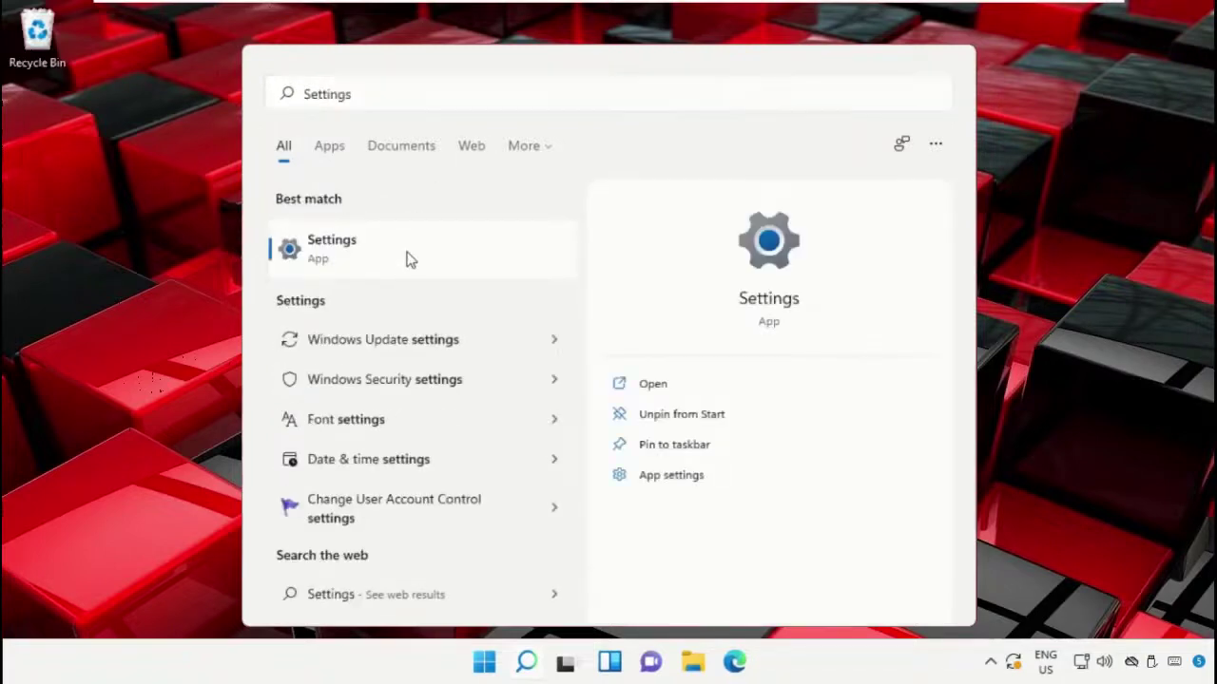
left_click(408, 259)
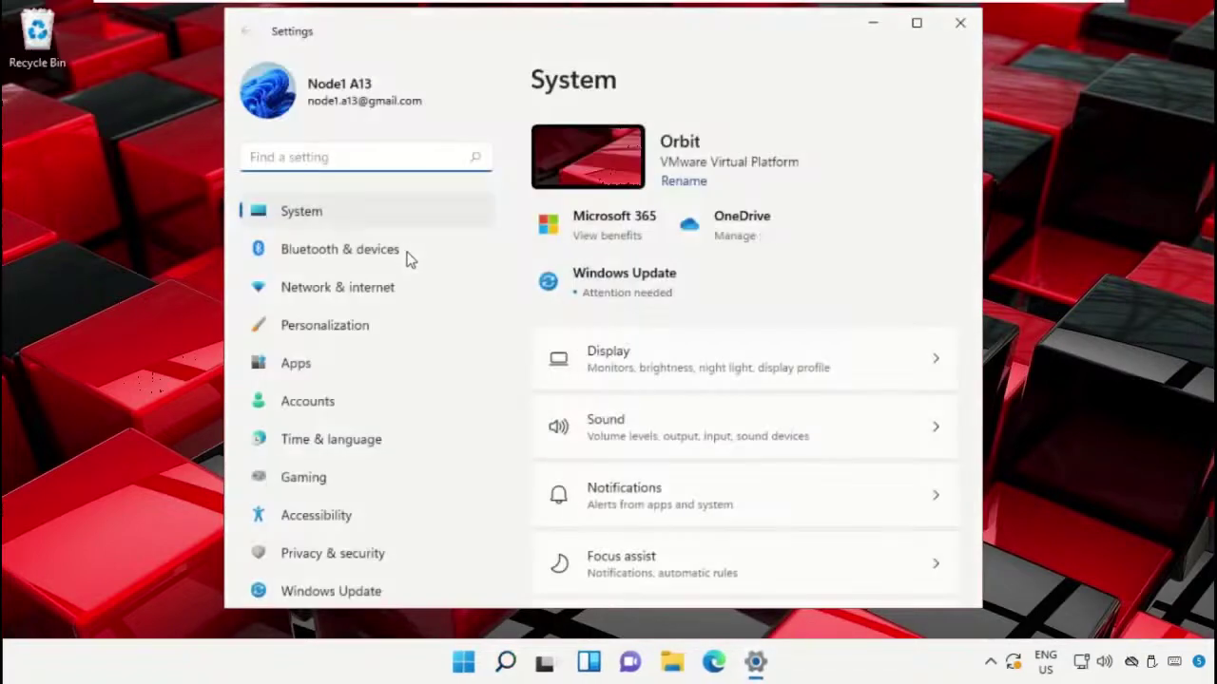
Open the Sounds settings of the current theme from the Themes page under Personalization.
left_click(348, 324)
scroll(656, 409, "down", 3)
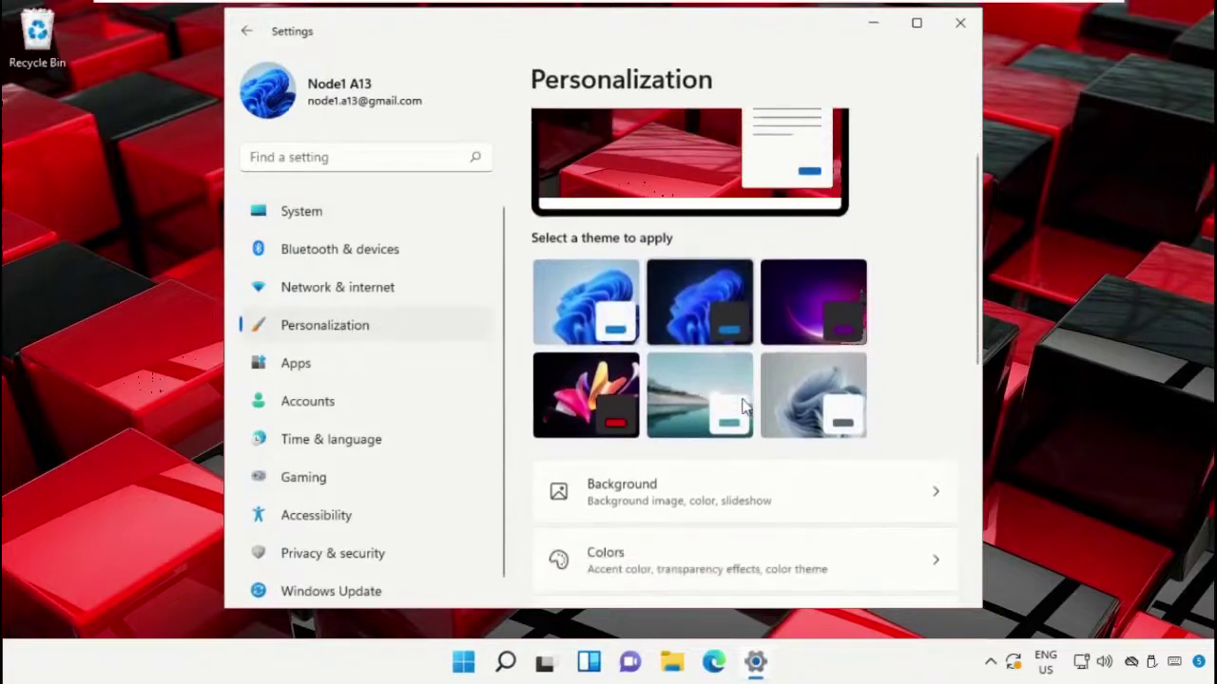
left_click(680, 478)
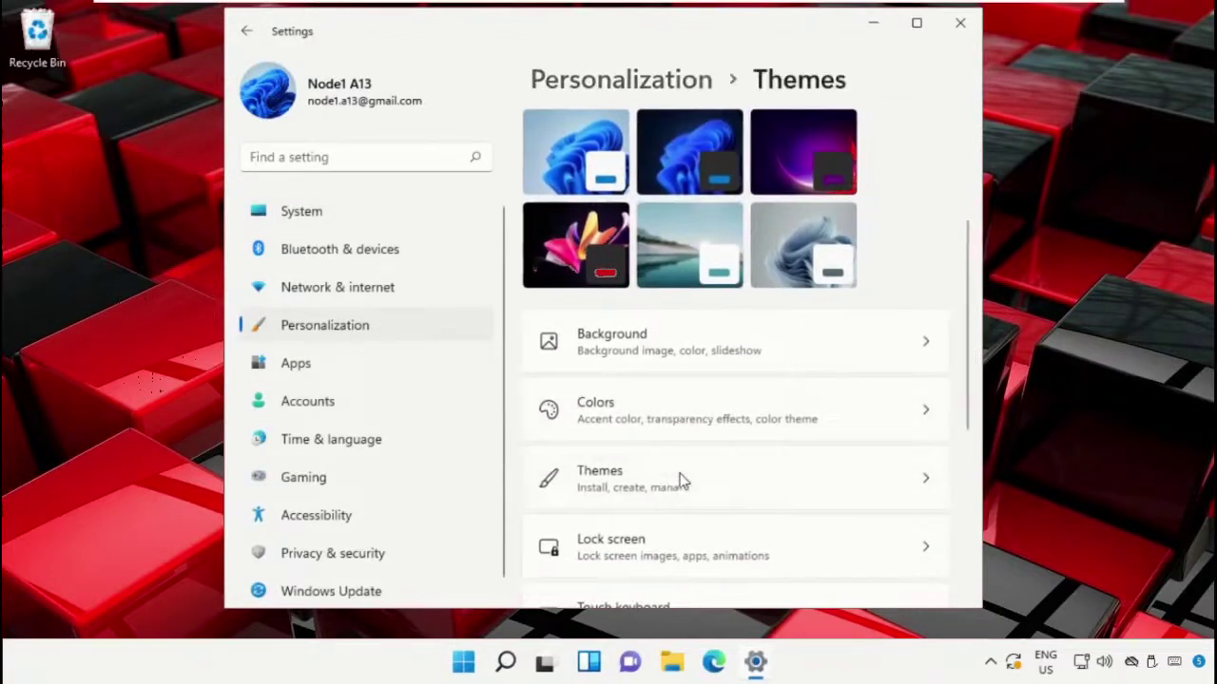
left_click(619, 385)
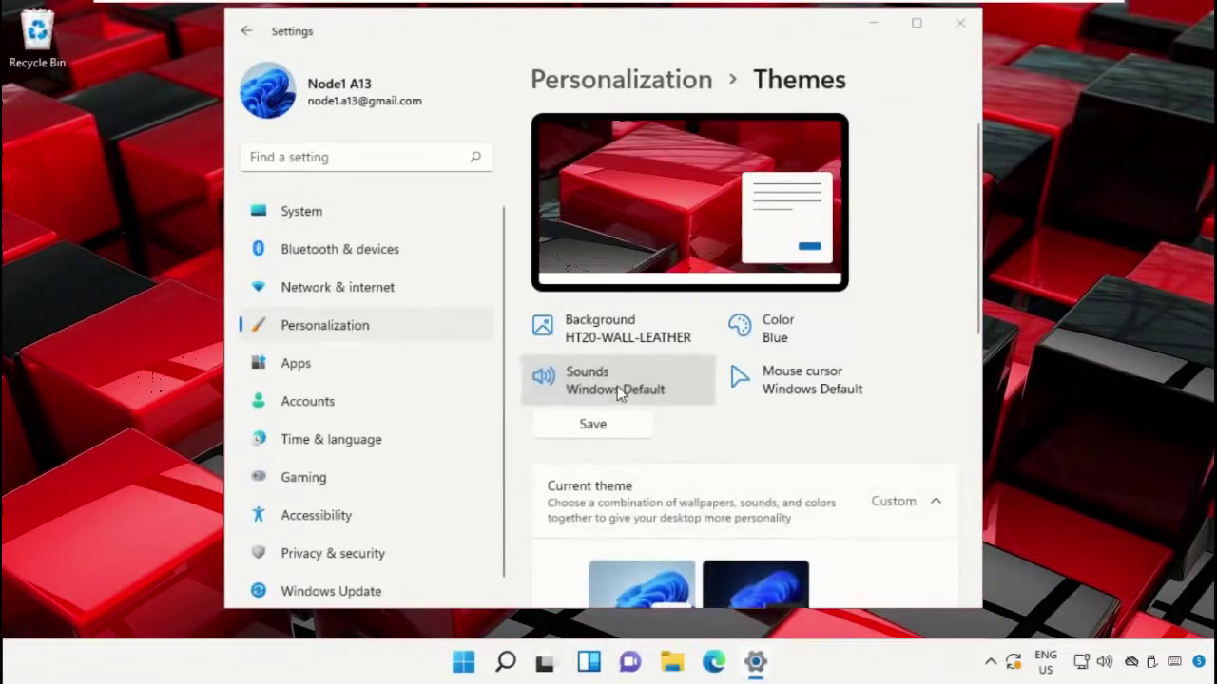
left_click_drag(270, 44, 440, 40)
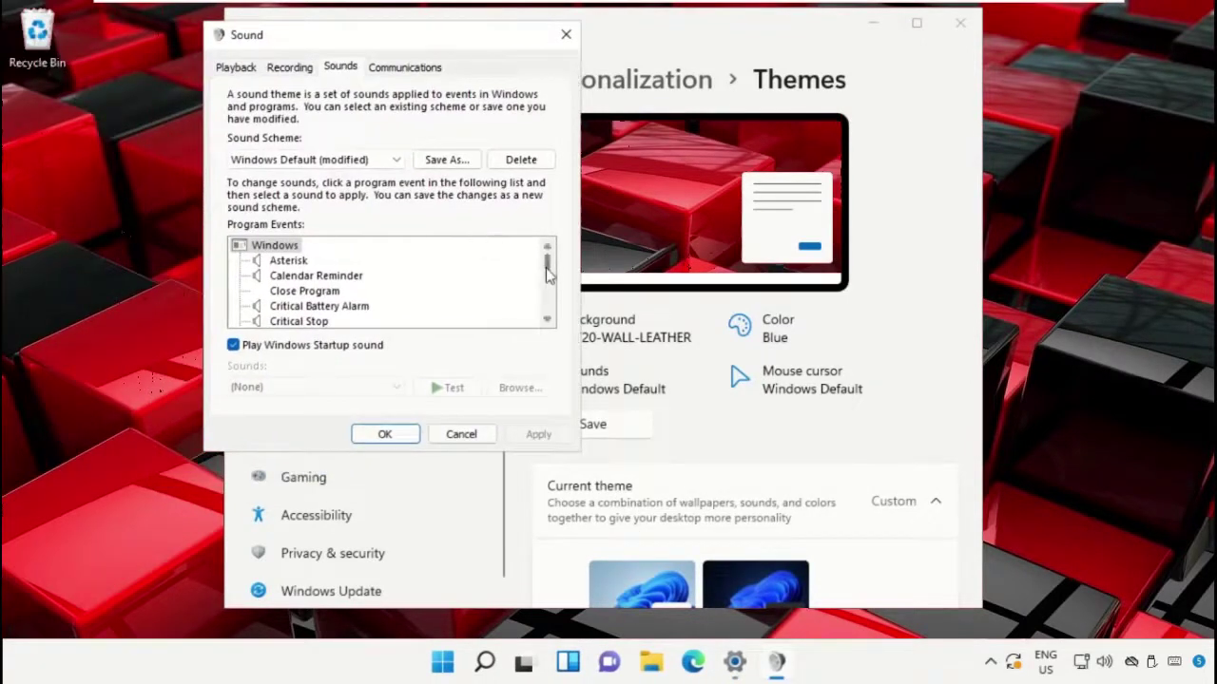
Set the sound of the Windows Logoff program event to (None), apply the change and close the Sound dialog.
left_click_drag(546, 274, 548, 291)
left_click(318, 291)
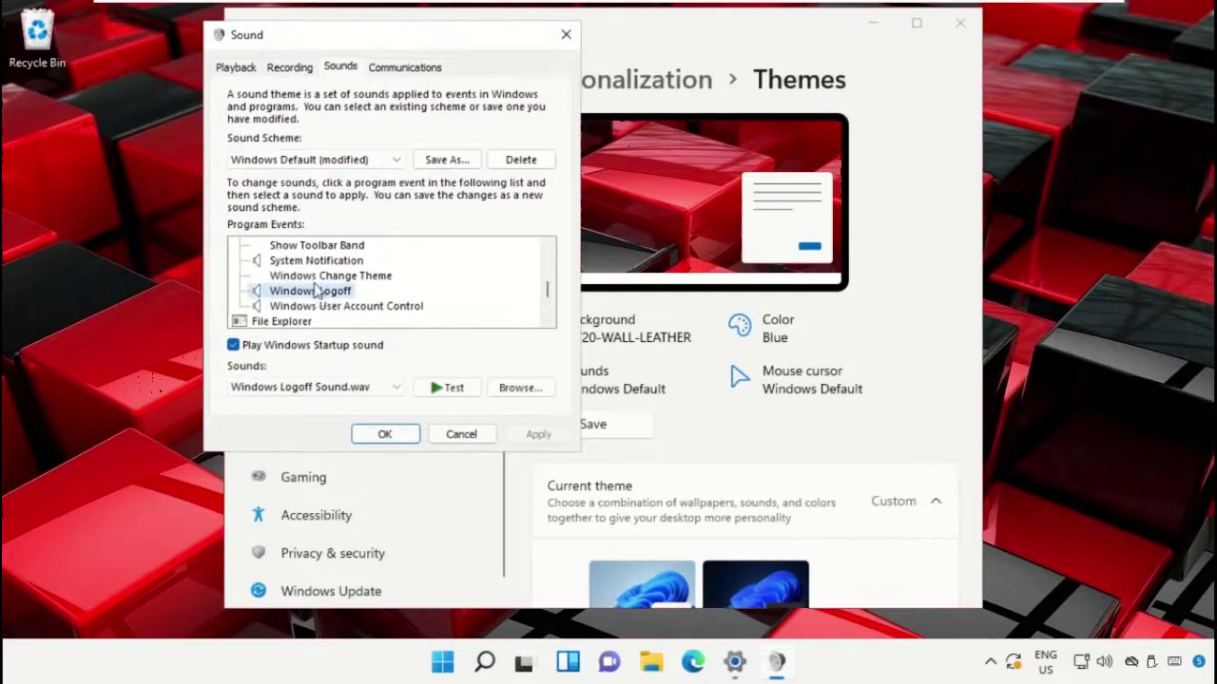
left_click(369, 387)
left_click_drag(403, 312, 403, 104)
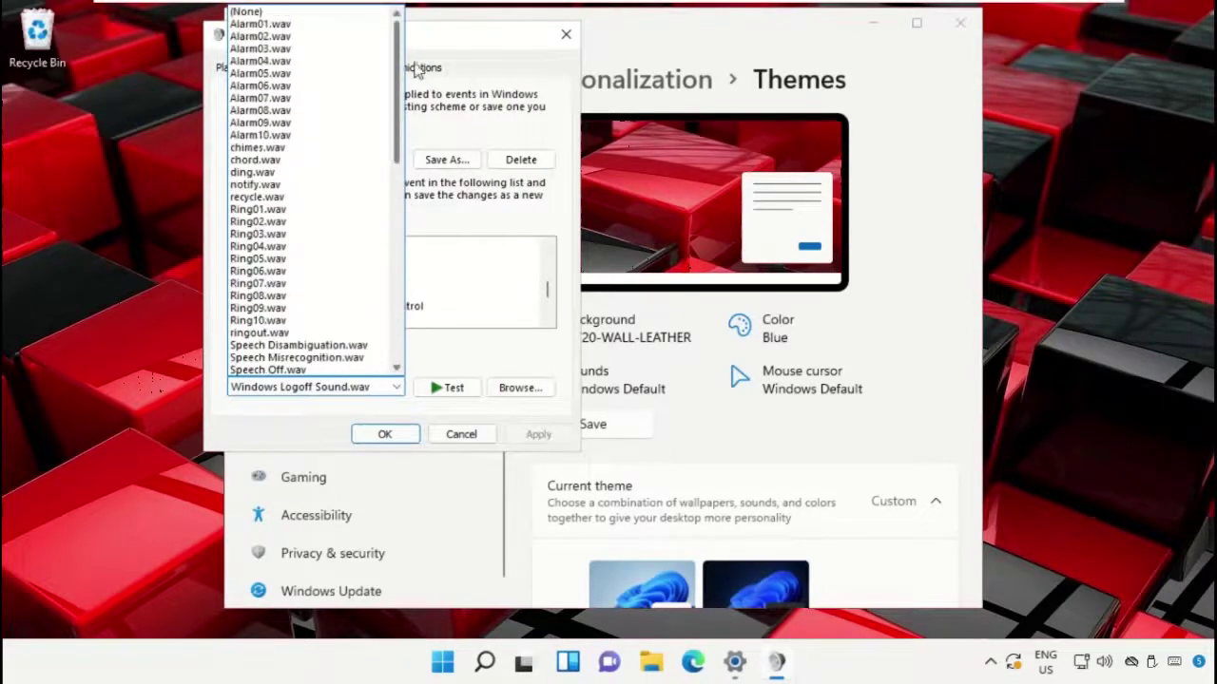
left_click(275, 13)
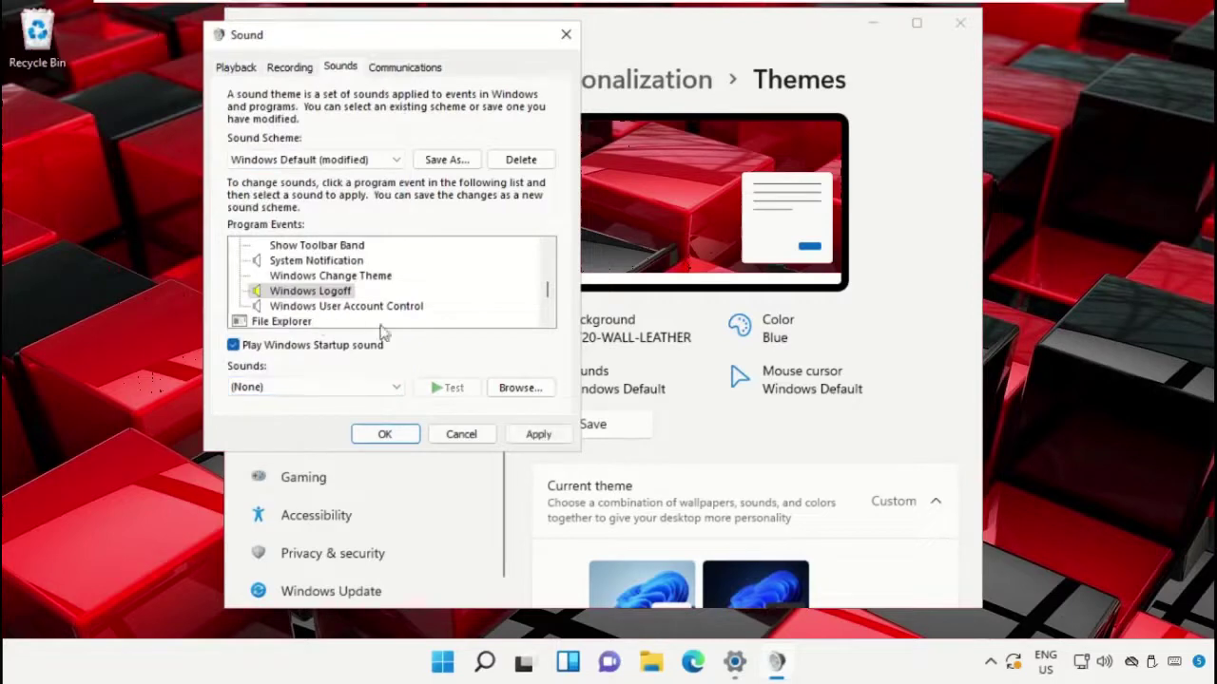
left_click(510, 432)
left_click(386, 434)
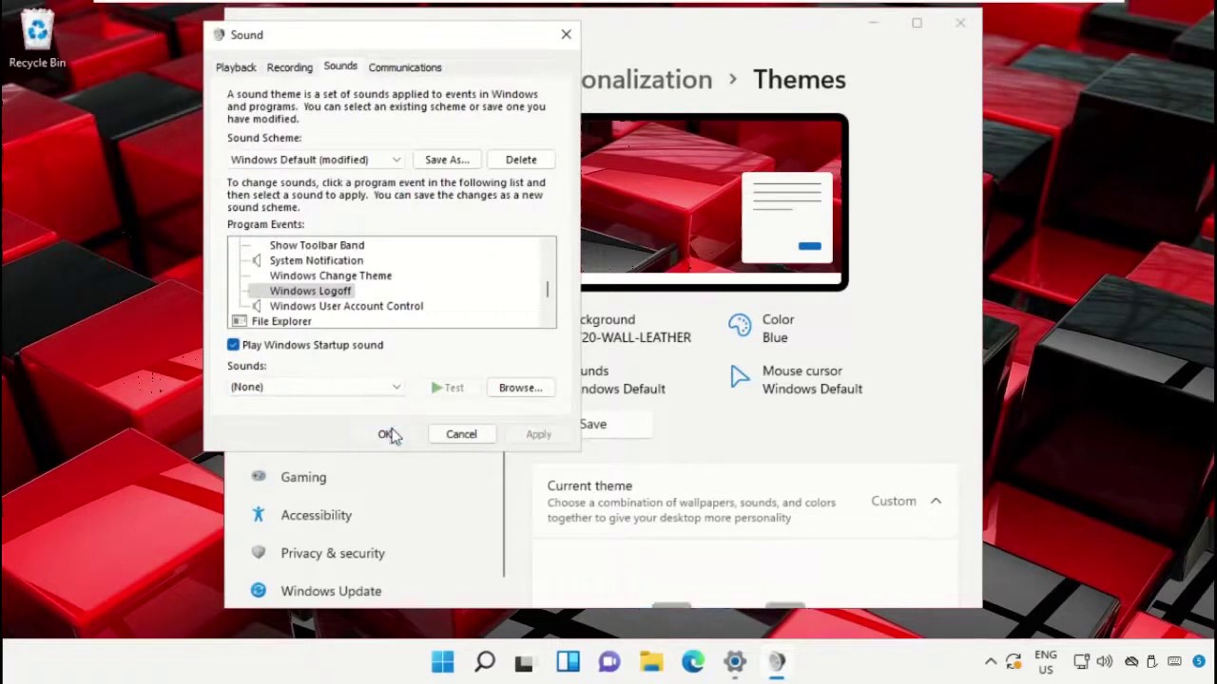
Reopen the theme's Sounds settings and select Windows Logoff among the program events.
left_click(642, 399)
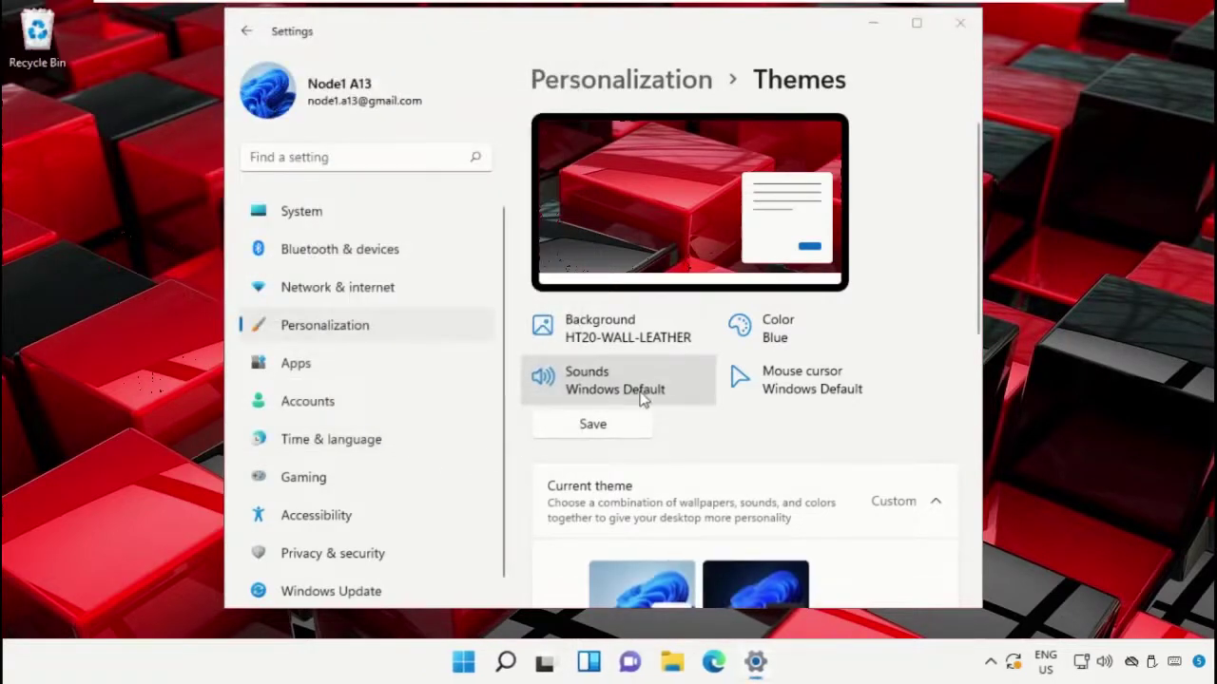
left_click_drag(202, 50, 415, 39)
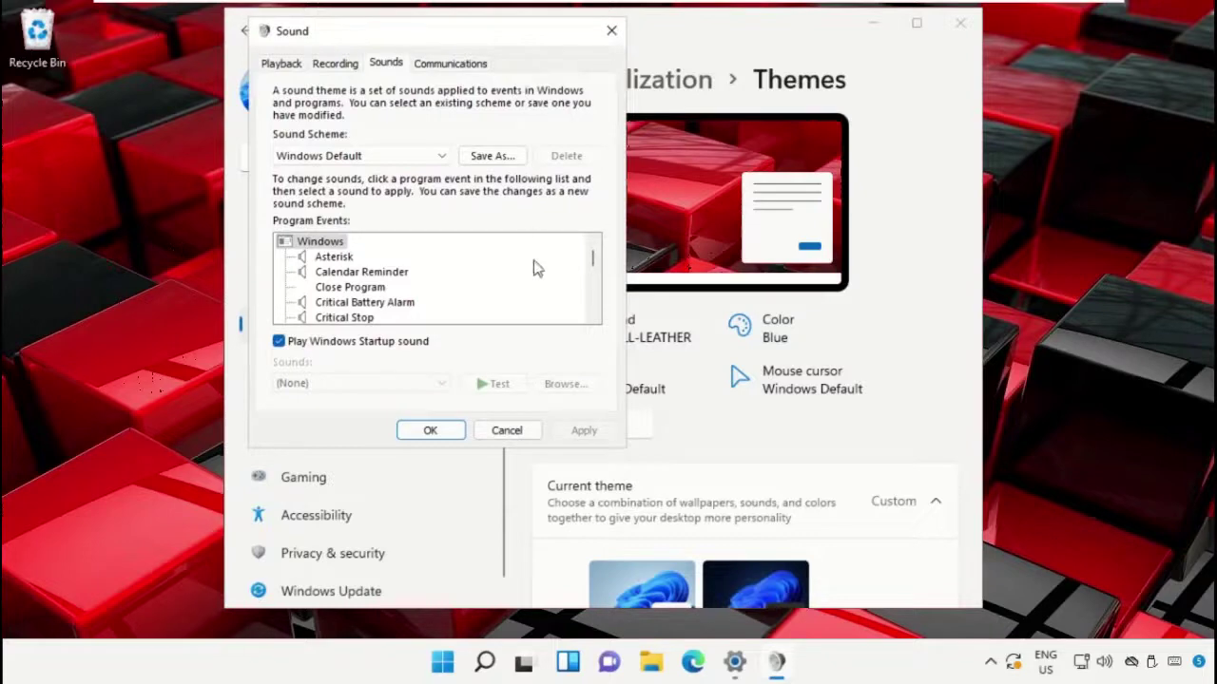
left_click_drag(595, 260, 595, 292)
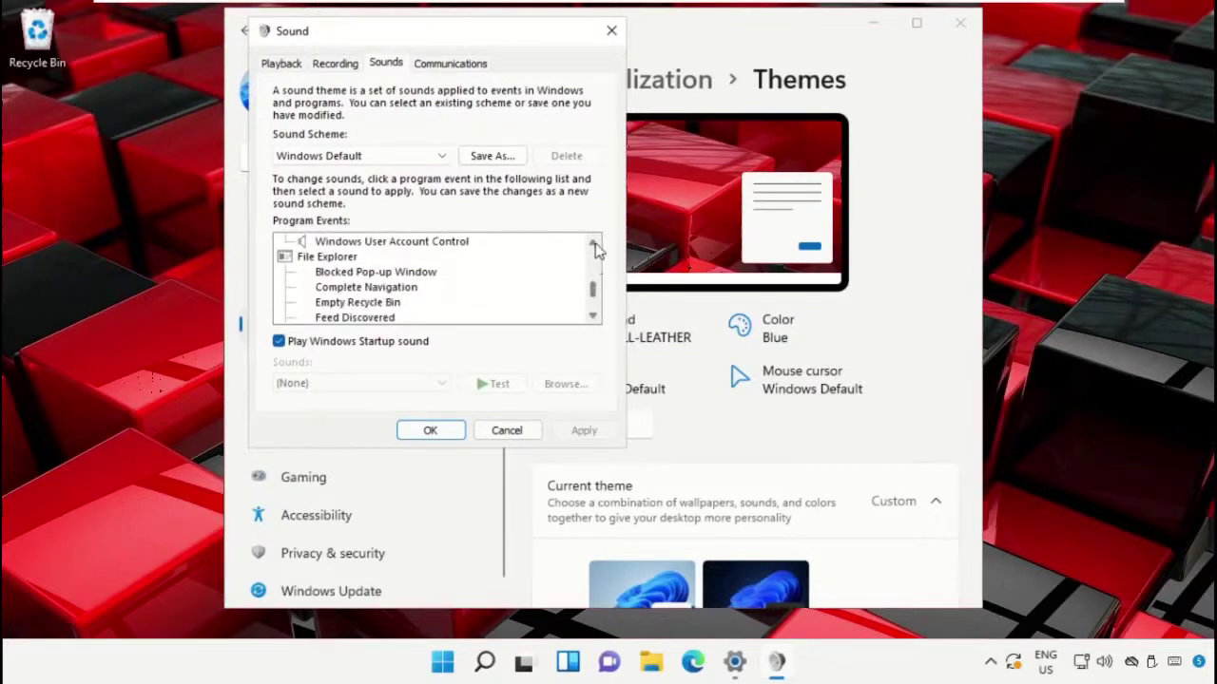
left_click(594, 246)
left_click(594, 245)
left_click(594, 245)
left_click(381, 274)
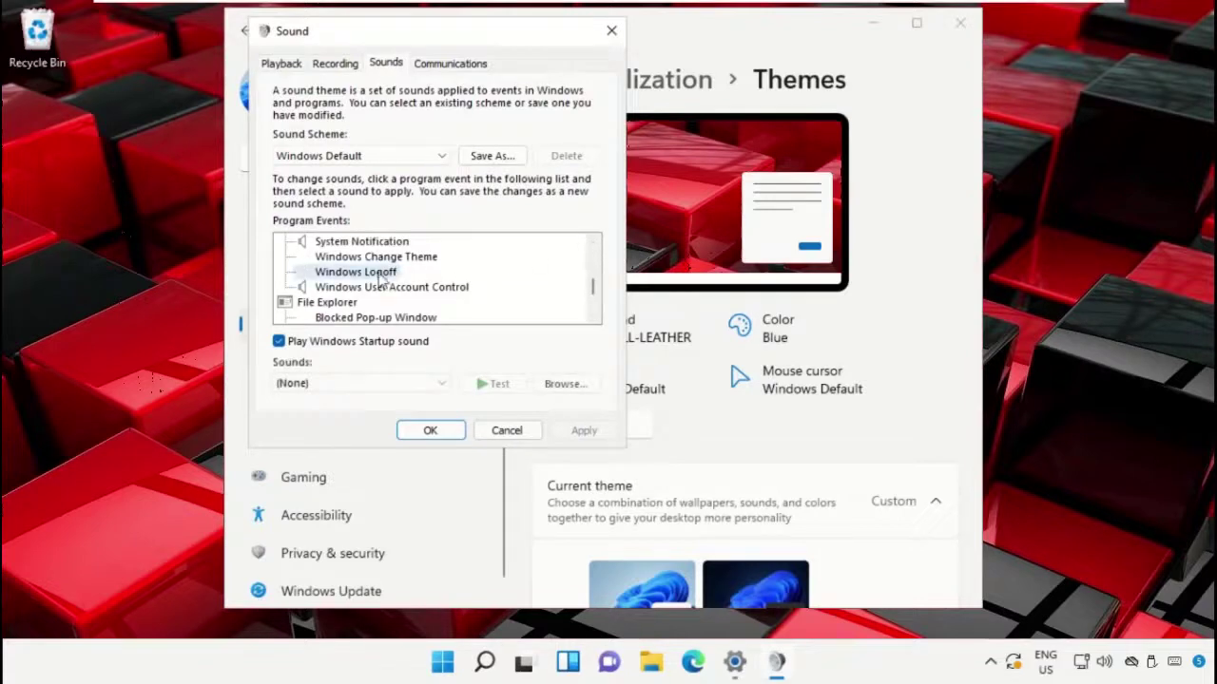
Assign Windows Logoff Sound.wav to the Windows Logoff event, test it, apply the change and close the Sound dialog.
left_click(437, 384)
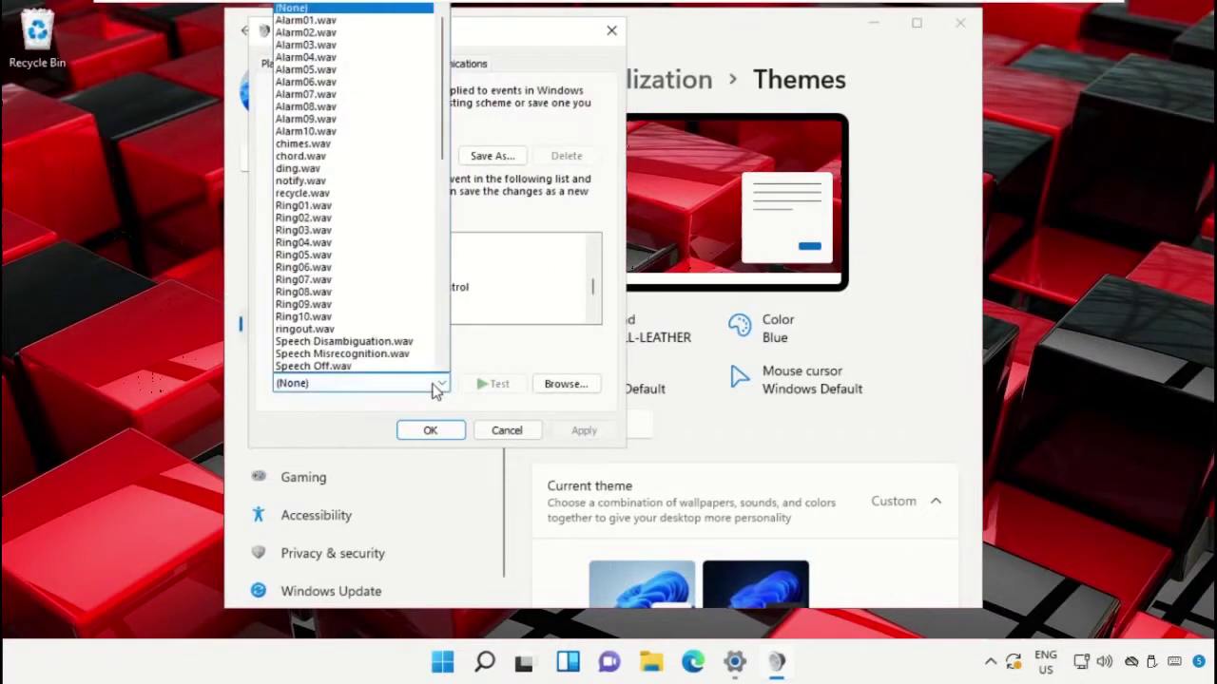
scroll(385, 304, "down", 8)
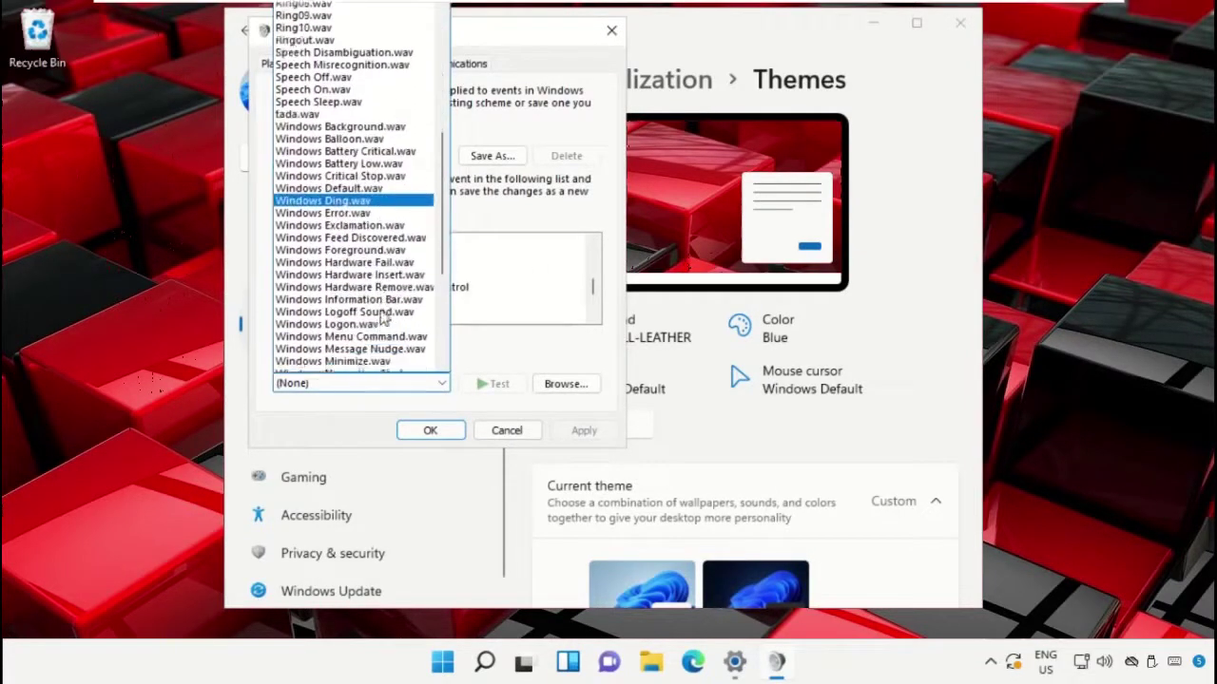
left_click(366, 305)
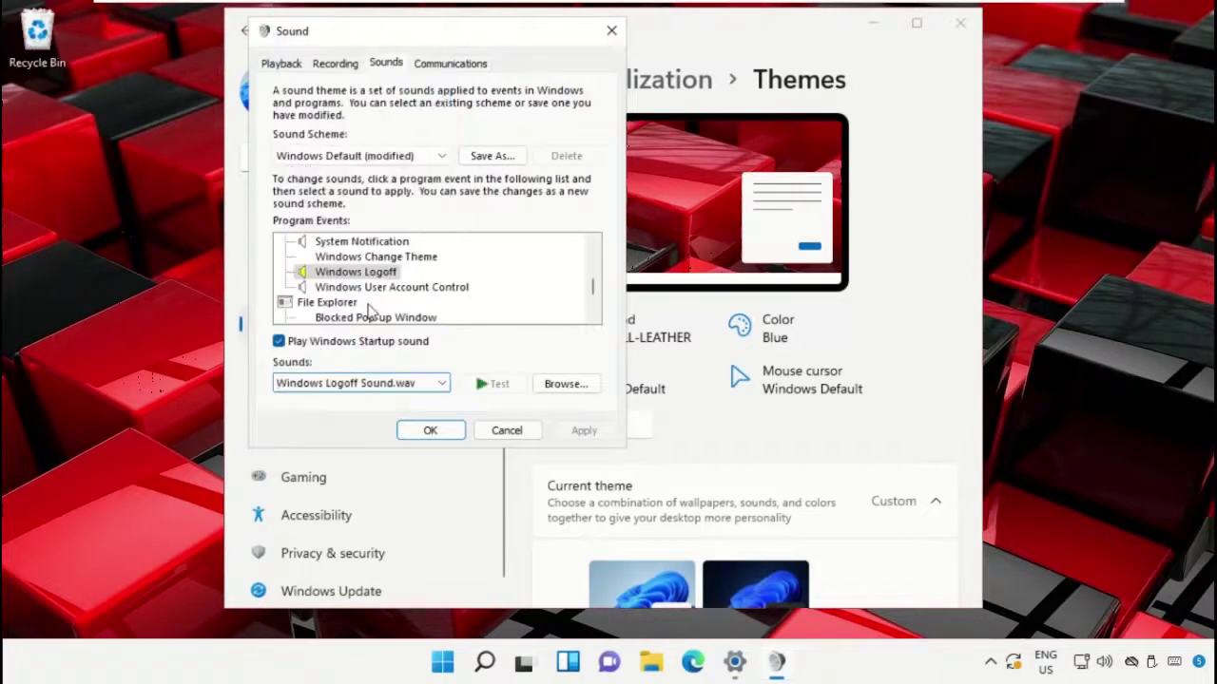
left_click(496, 387)
left_click(610, 435)
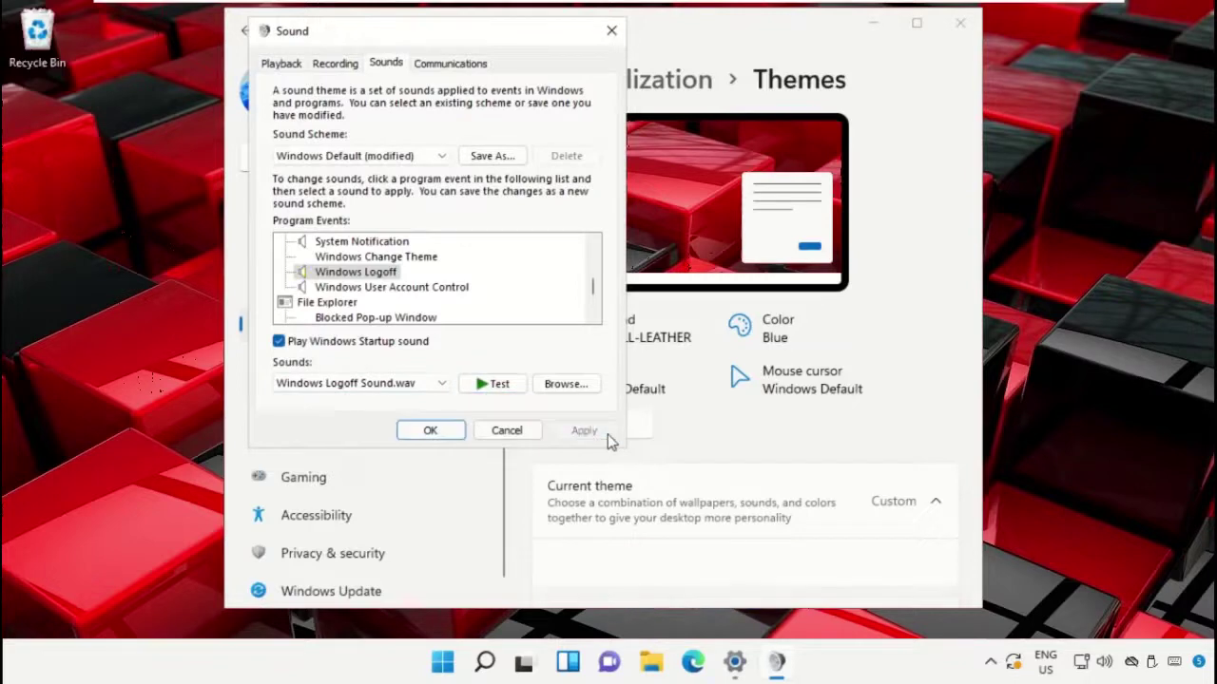
left_click(449, 433)
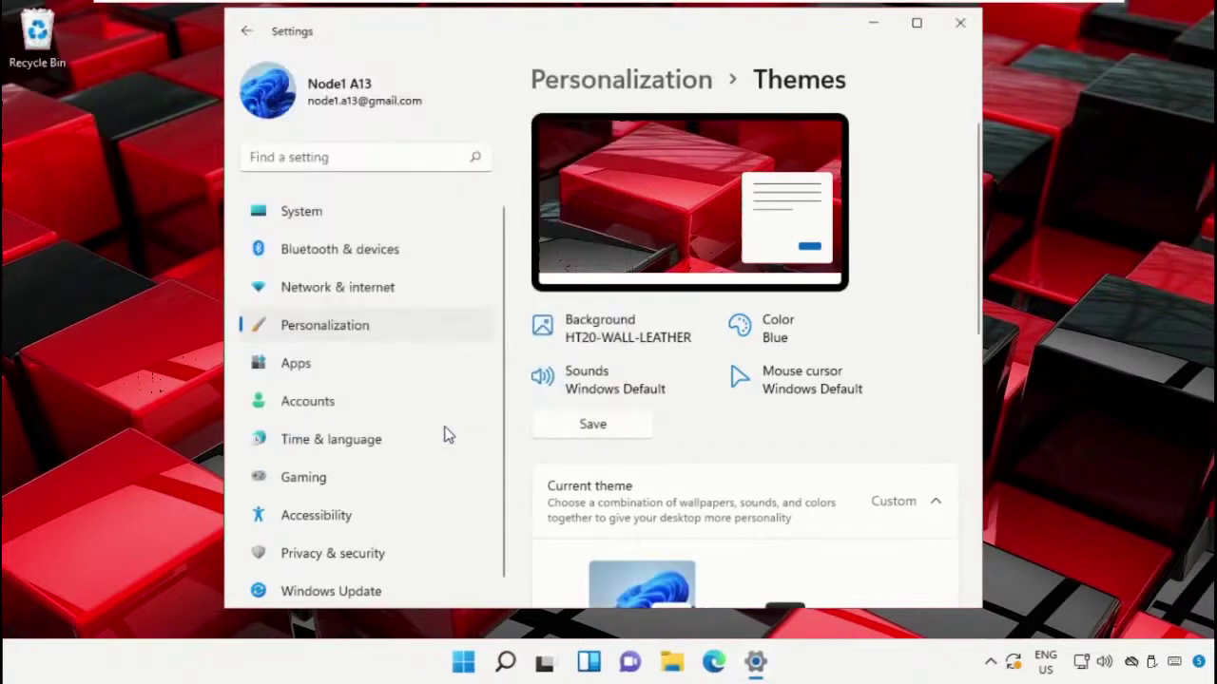
Open the theme's Sounds settings again and select the Windows Logoff event in the program events.
left_click(589, 373)
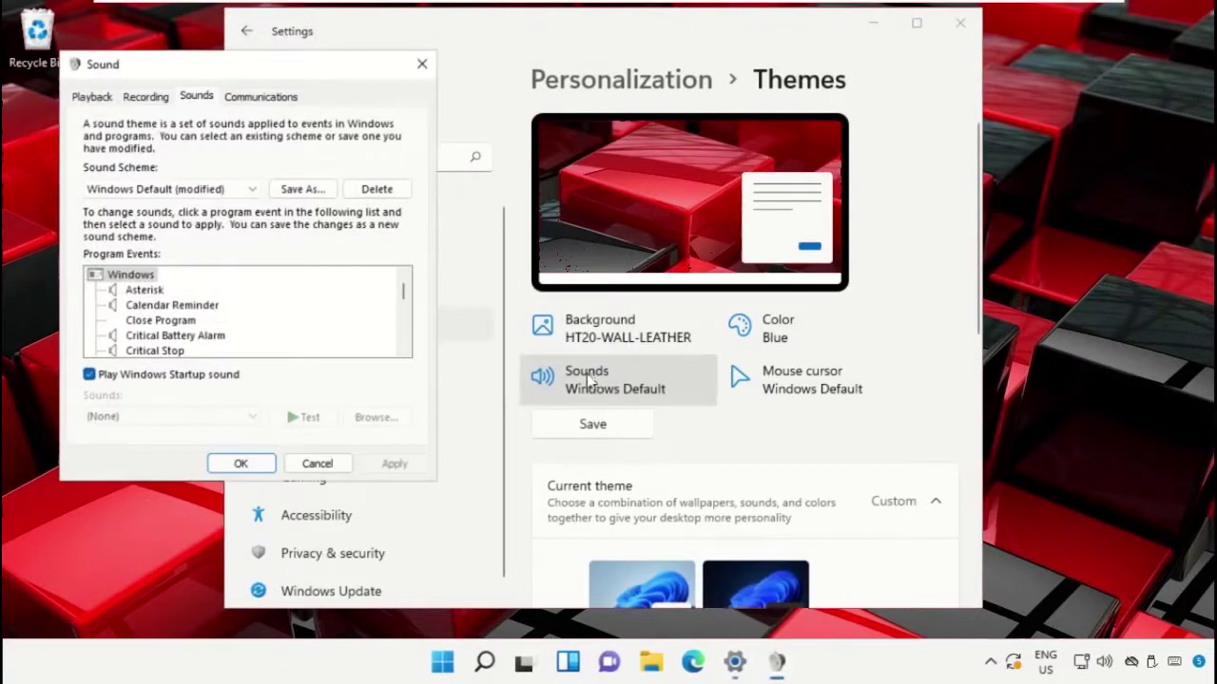
left_click_drag(366, 79, 532, 36)
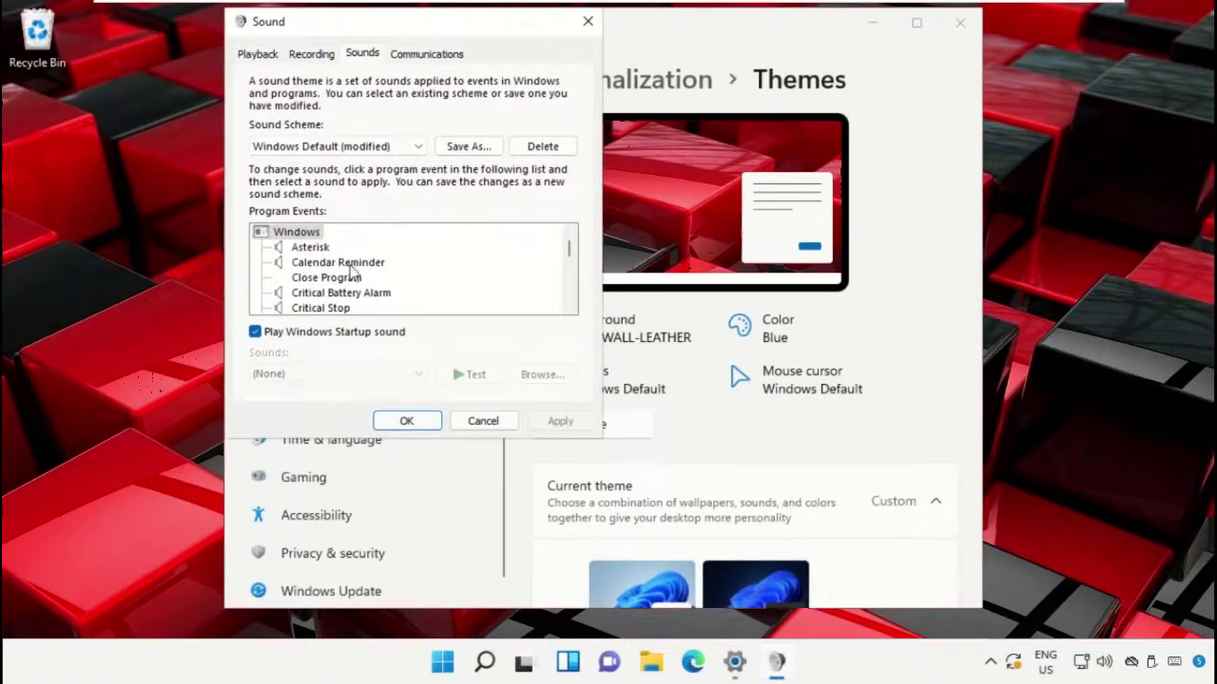
scroll(482, 278, "down", 9)
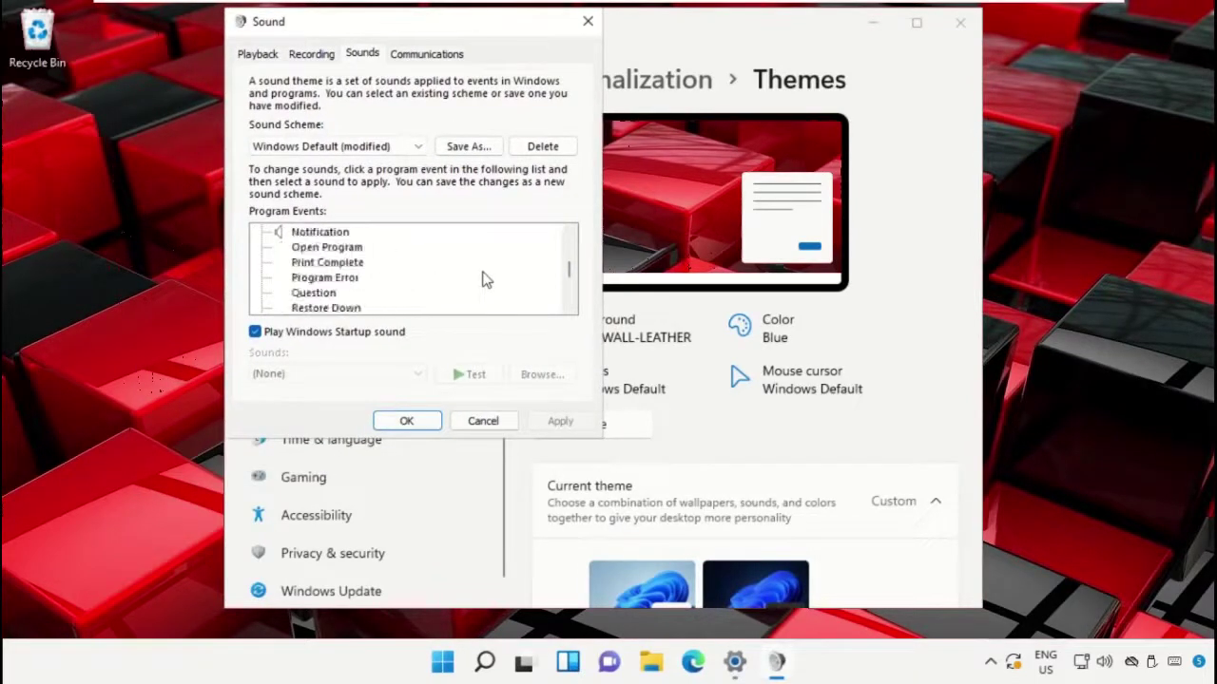
scroll(483, 279, "down", 2)
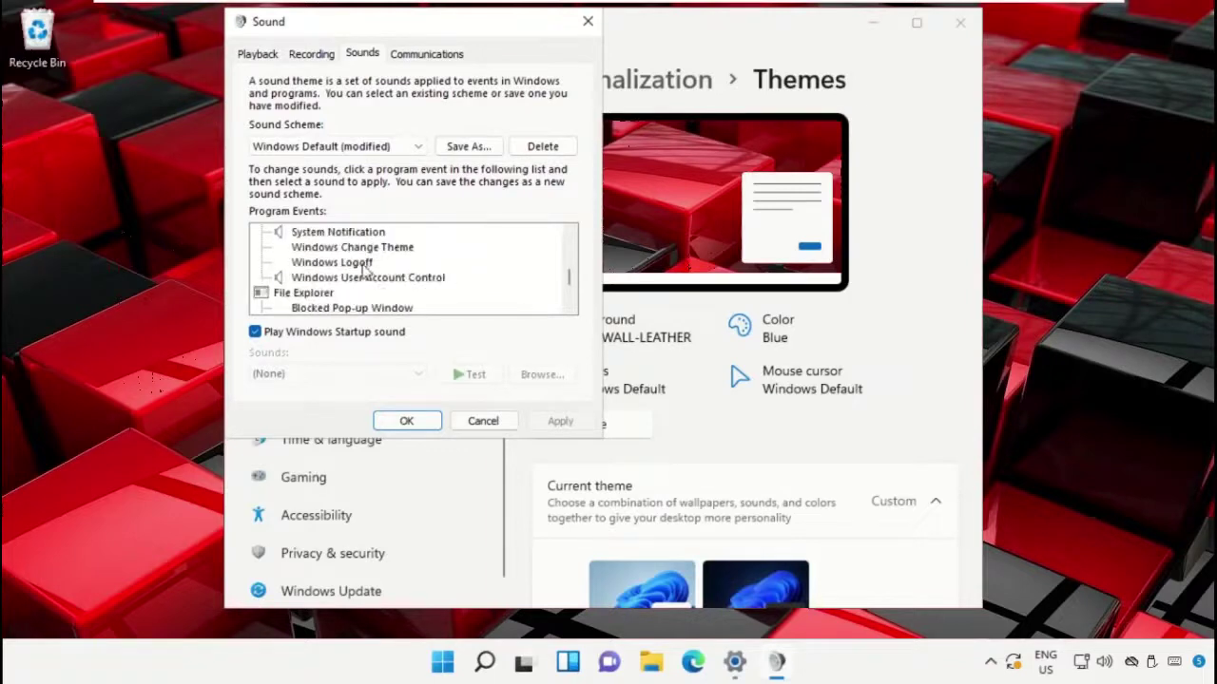
left_click(362, 267)
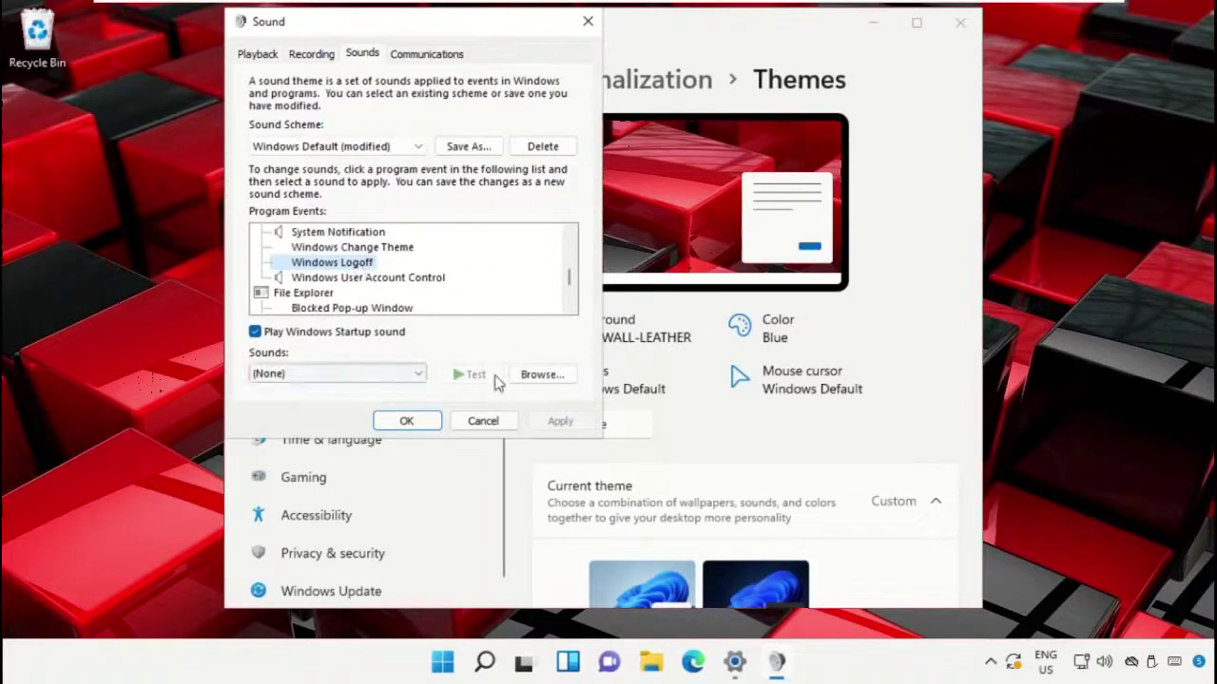
Browse for a new logoff sound and copy Custom Blue Sea.wav from the Music folder.
left_click(538, 374)
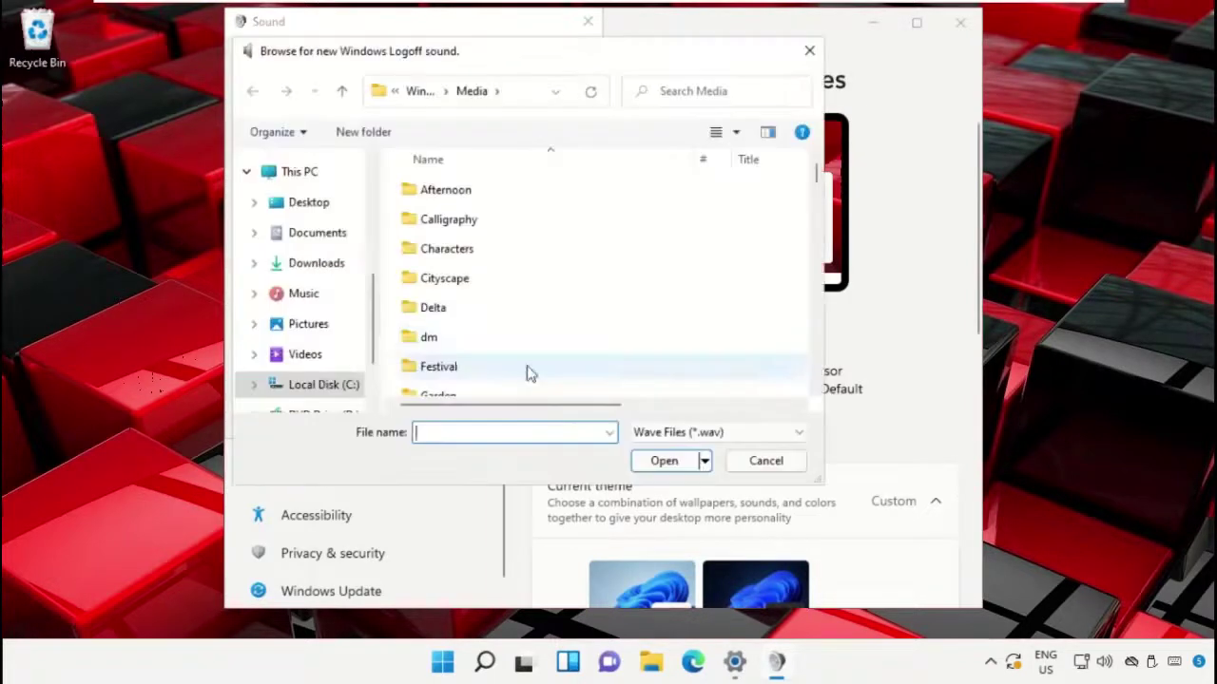
left_click(317, 308)
left_click(511, 197)
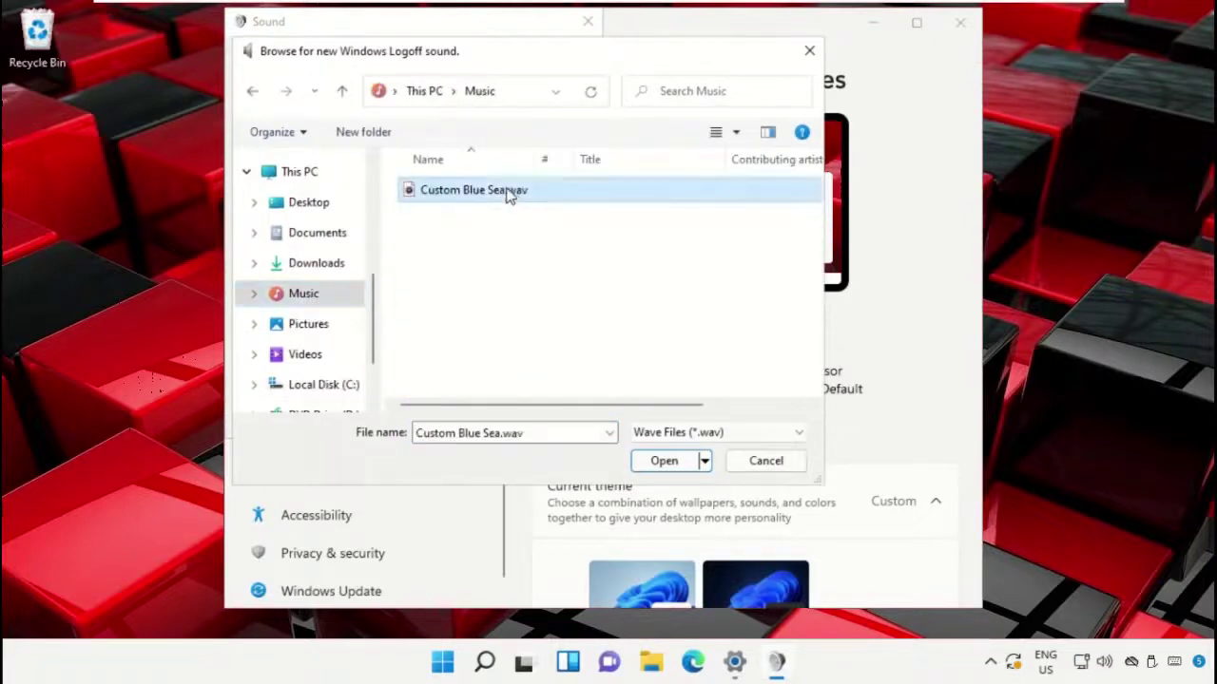
right_click(505, 195)
left_click(552, 526)
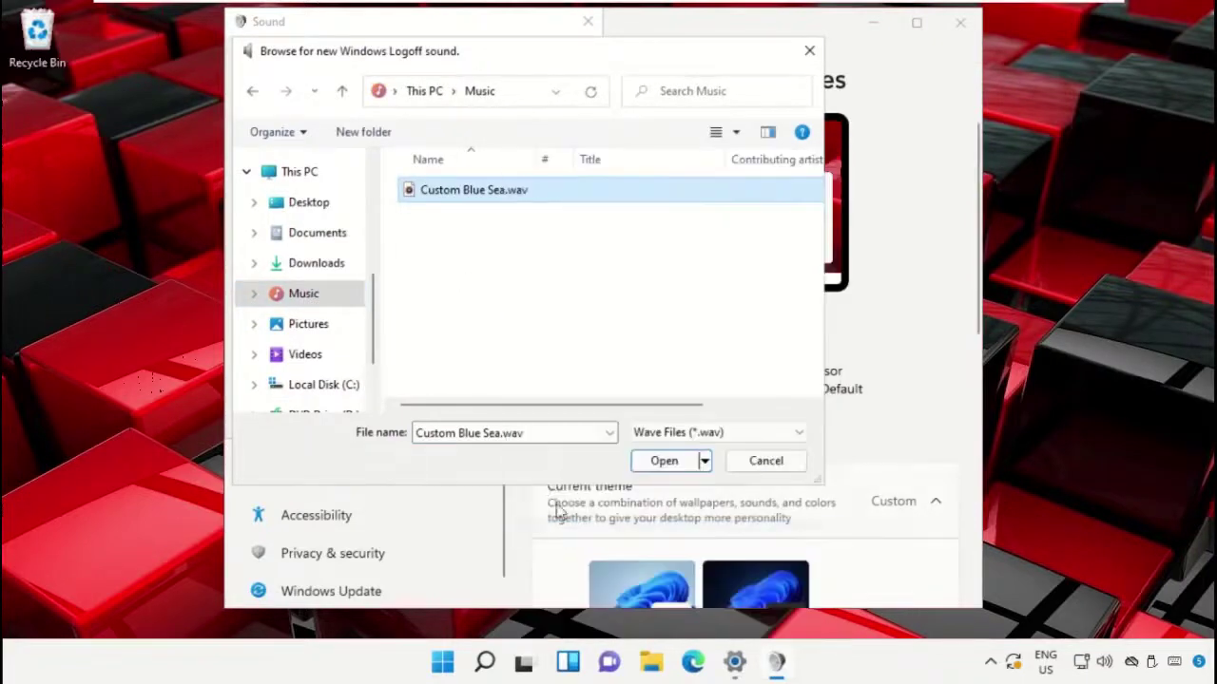
left_click(492, 313)
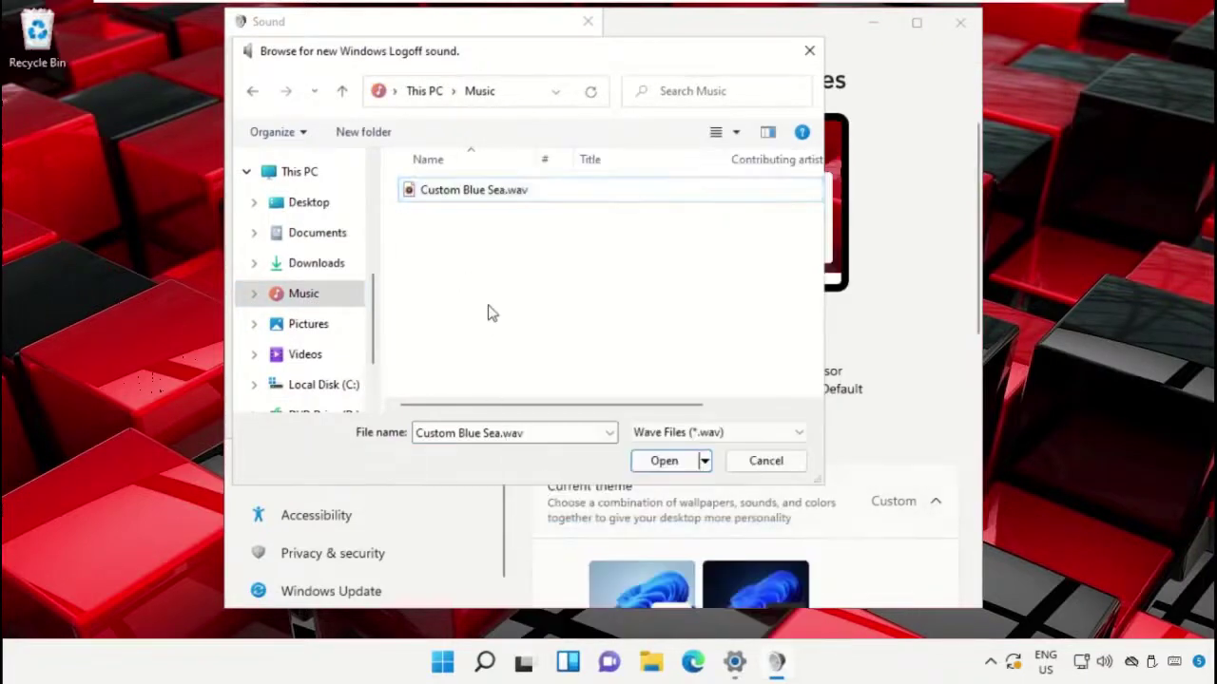
Go to the Windows\Media folder on Local Disk (C:) and paste Custom Blue Sea.wav into it.
left_click(324, 390)
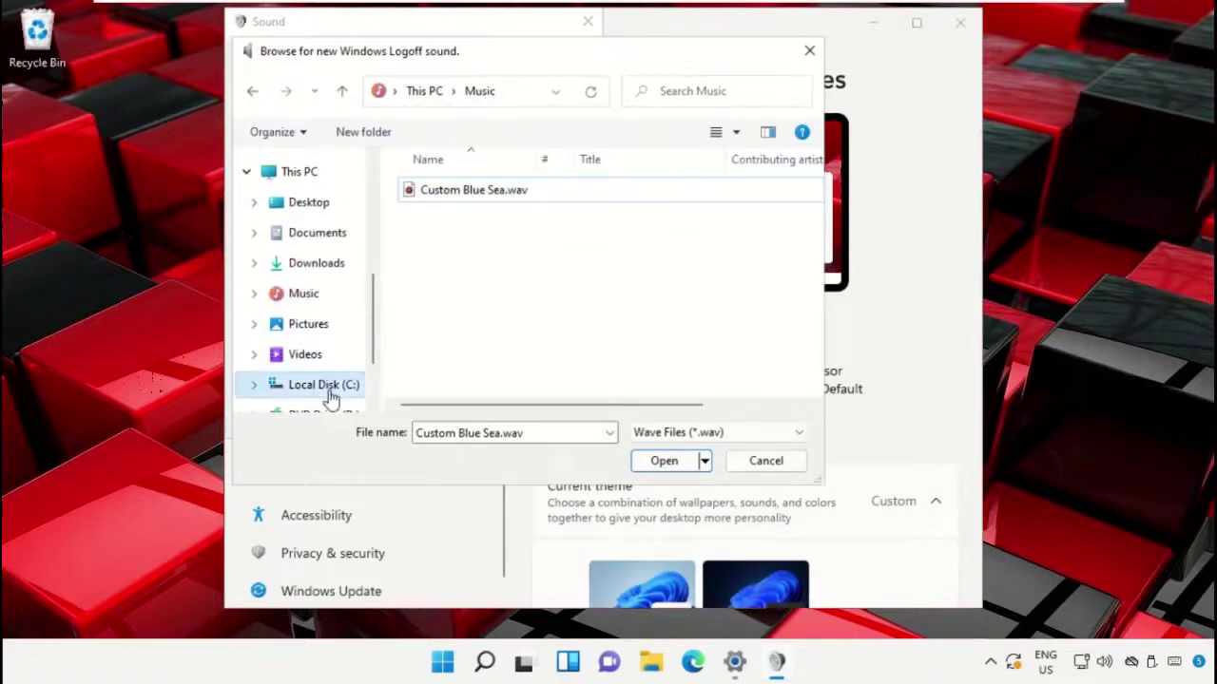
double_click(501, 307)
scroll(584, 258, "down", 1)
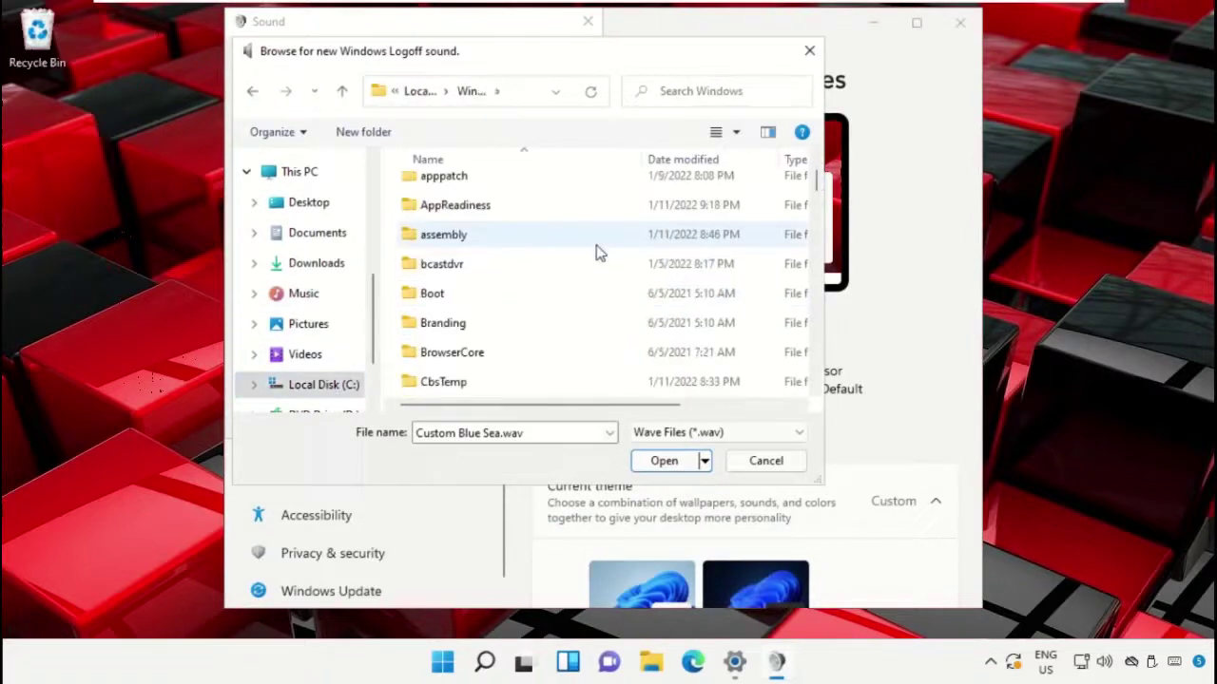
scroll(599, 252, "down", 8)
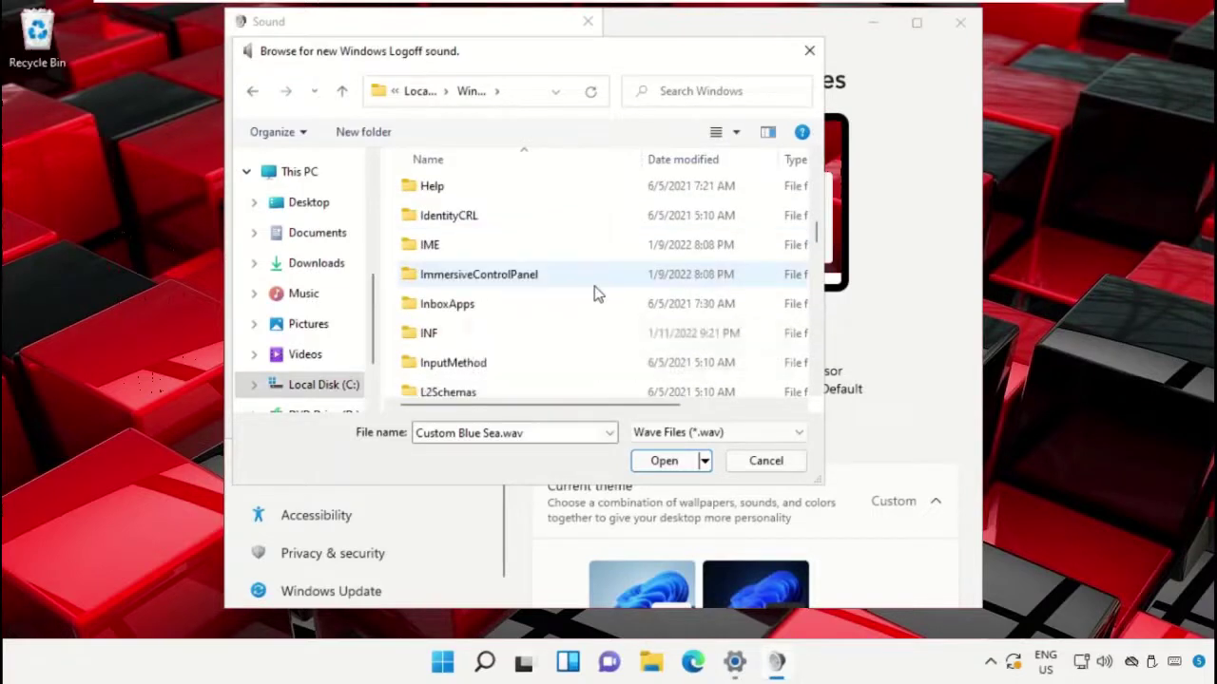
scroll(595, 293, "down", 1)
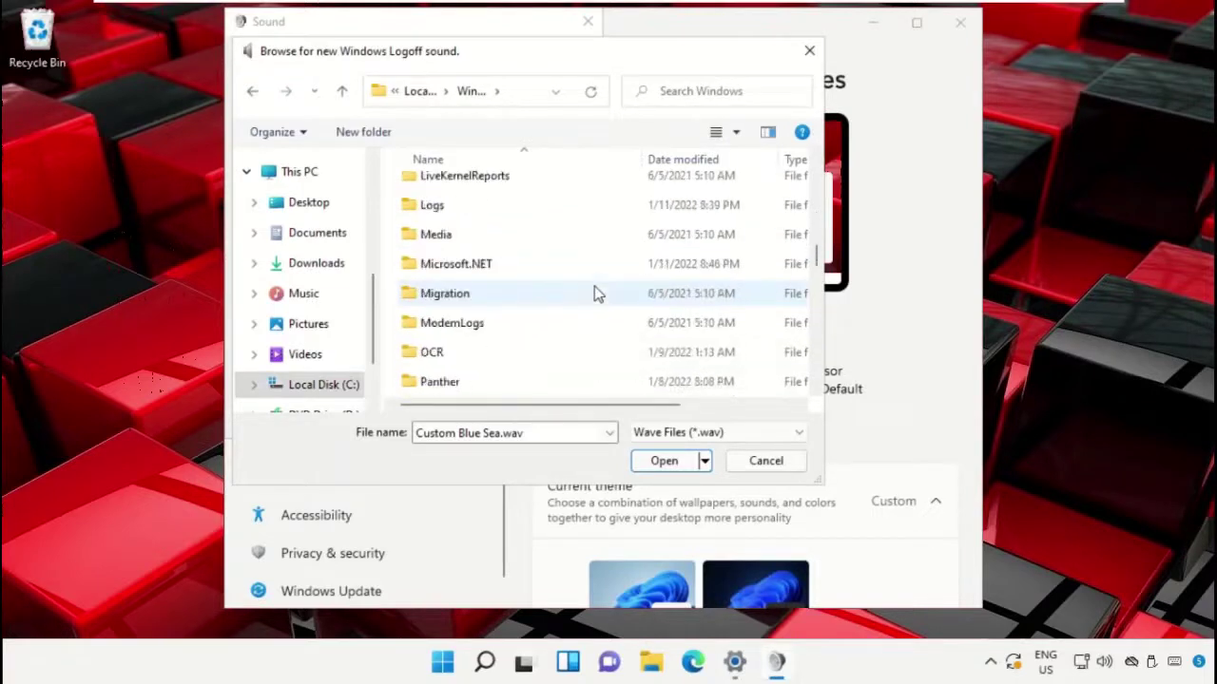
double_click(442, 242)
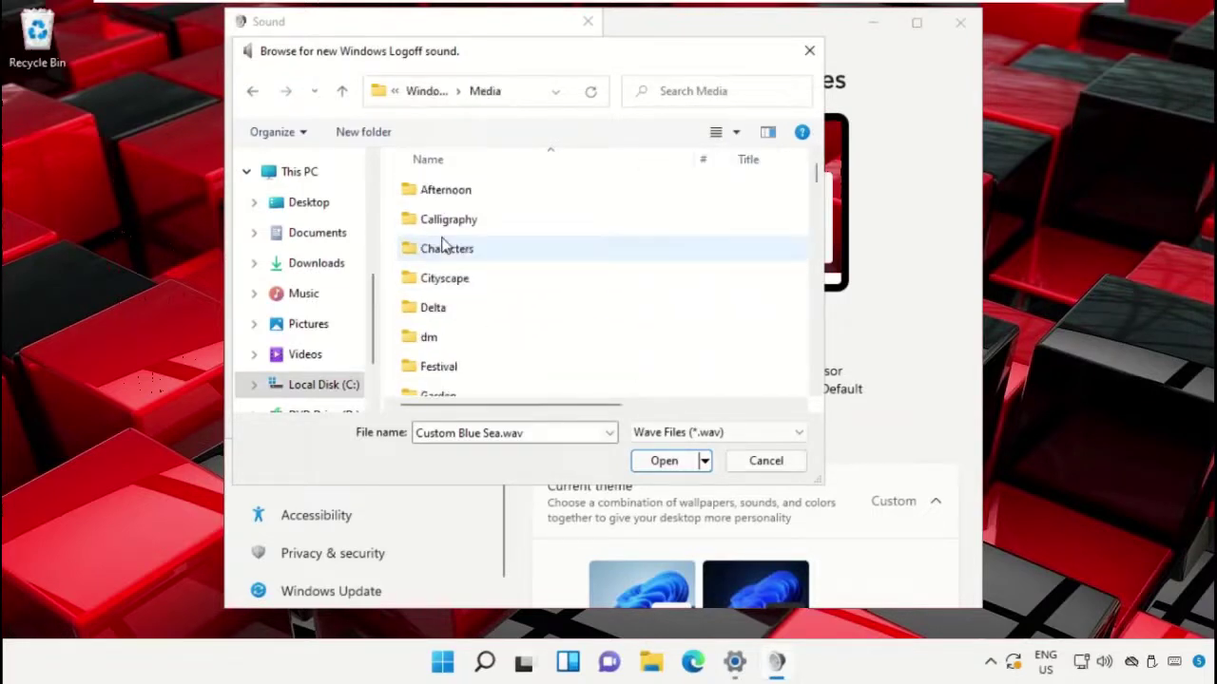
right_click(753, 350)
left_click(803, 441)
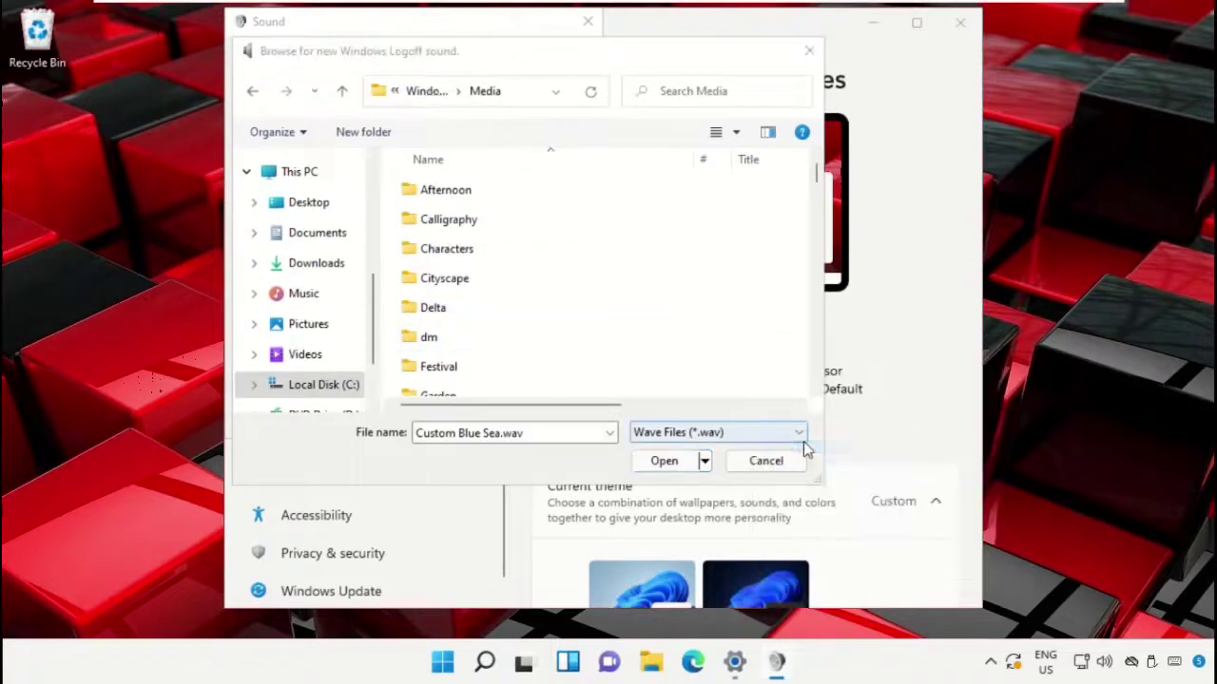
left_click(362, 233)
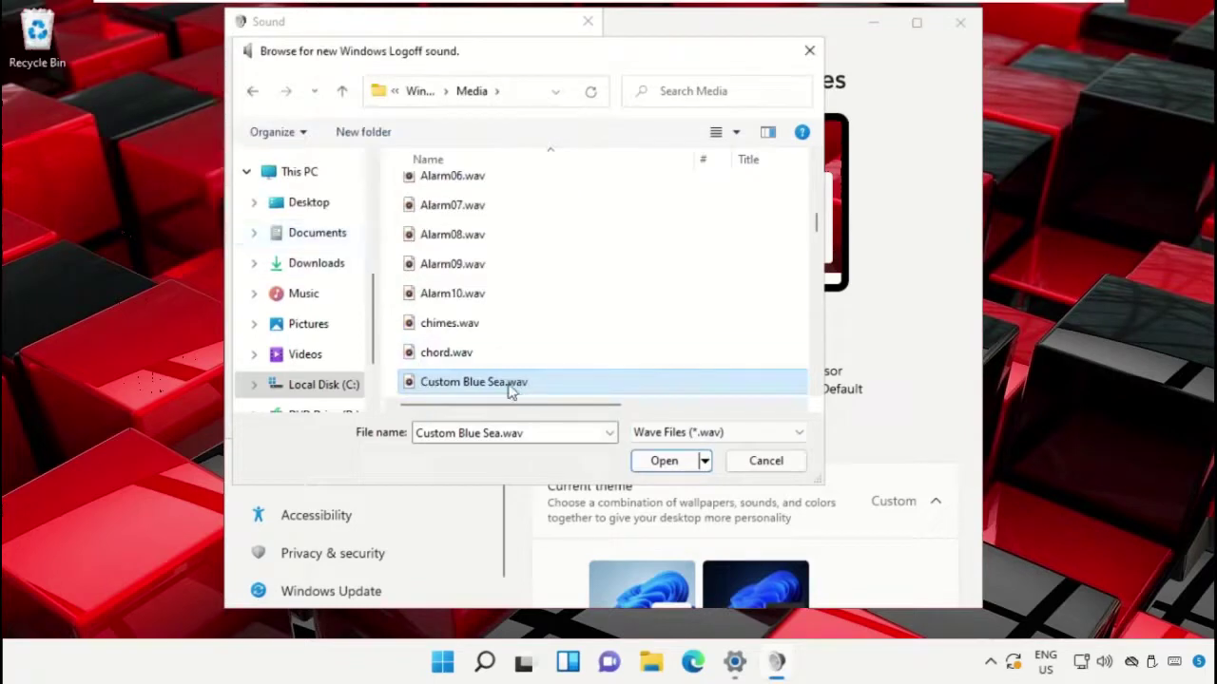
Use Custom Blue Sea.wav from the Media folder as the Windows Logoff sound, test it, apply and close the Sound dialog.
left_click(682, 462)
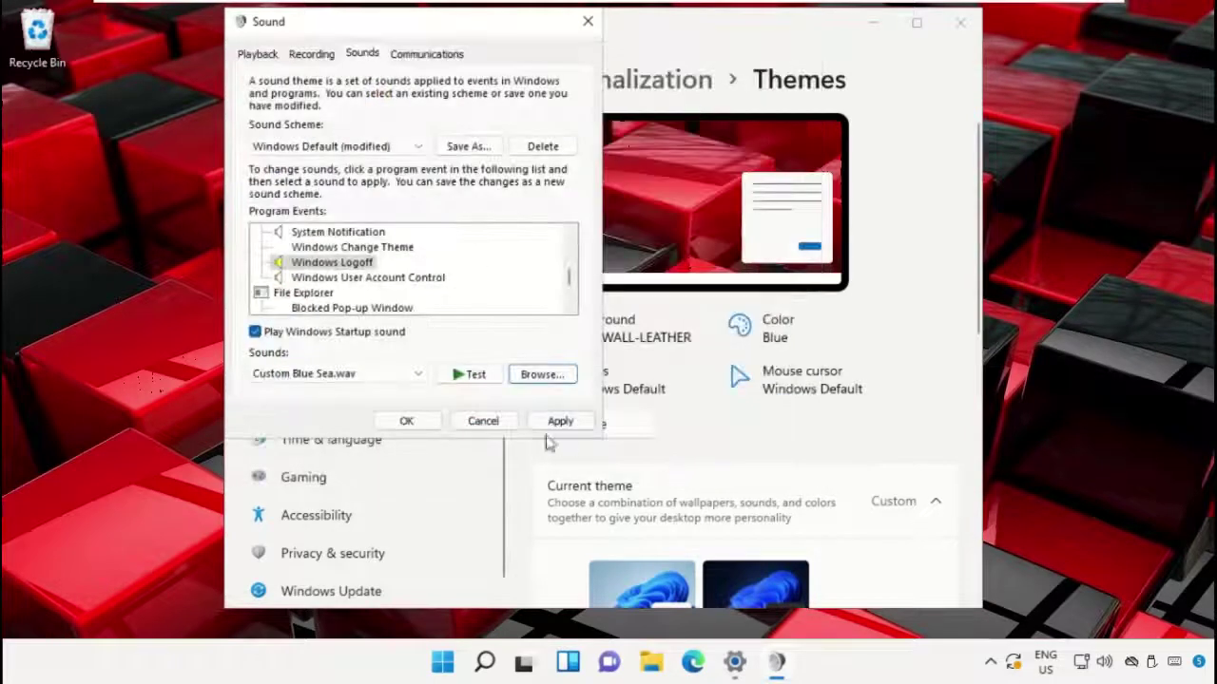
left_click(470, 378)
left_click(555, 421)
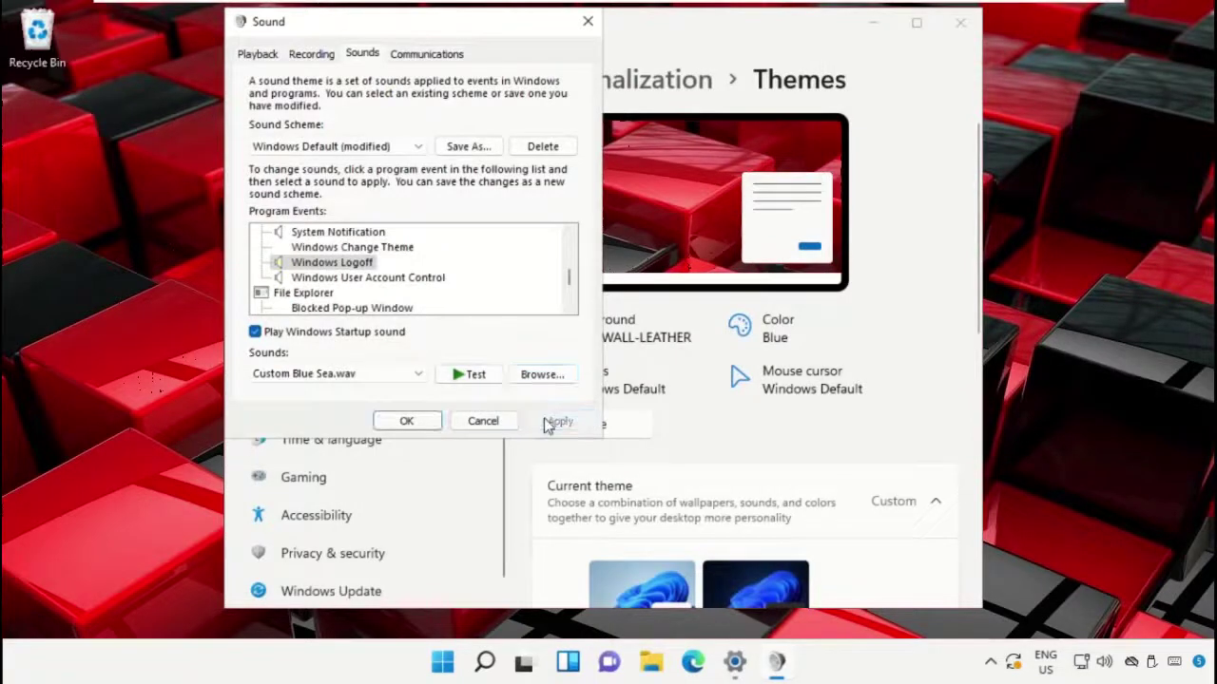
left_click(407, 421)
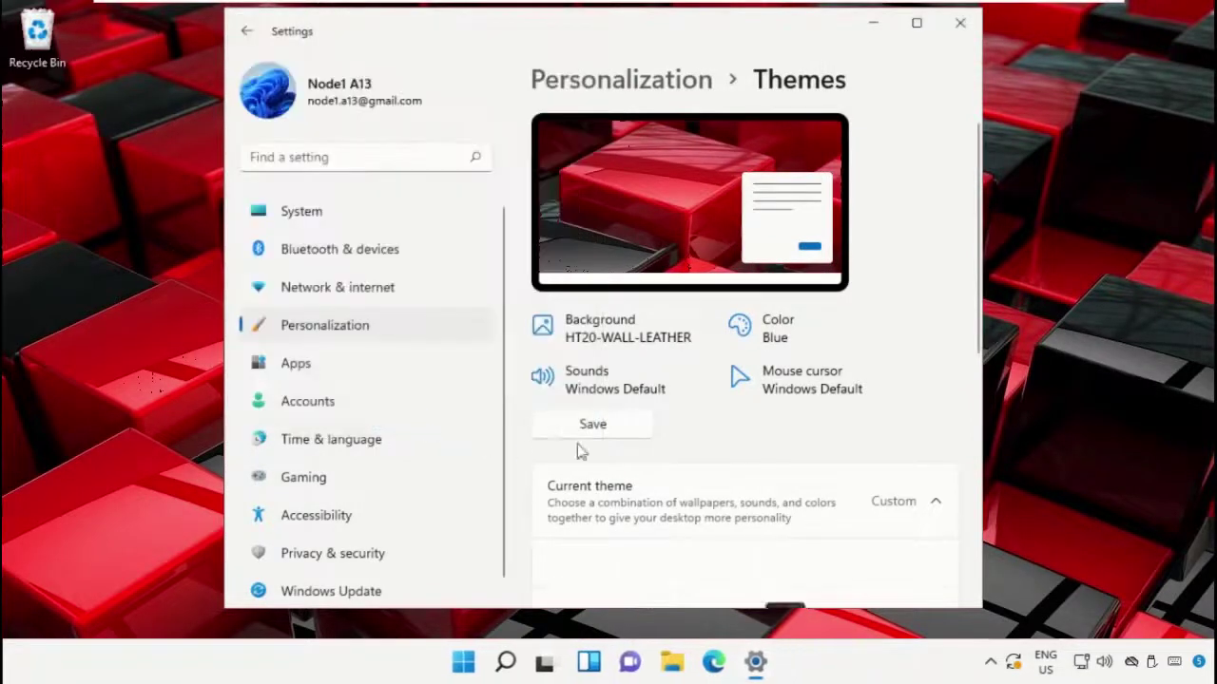